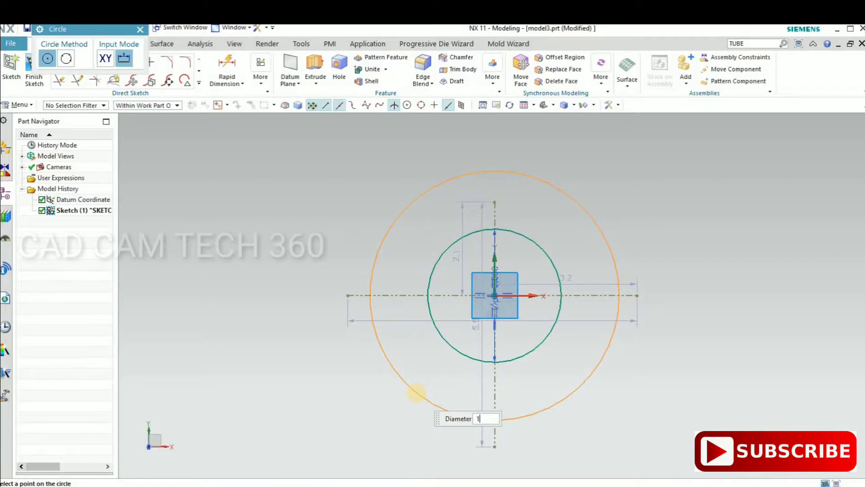
Step: Set the inner concentric circle's diameter to 1.125 and finish the Circle command
key("Return")
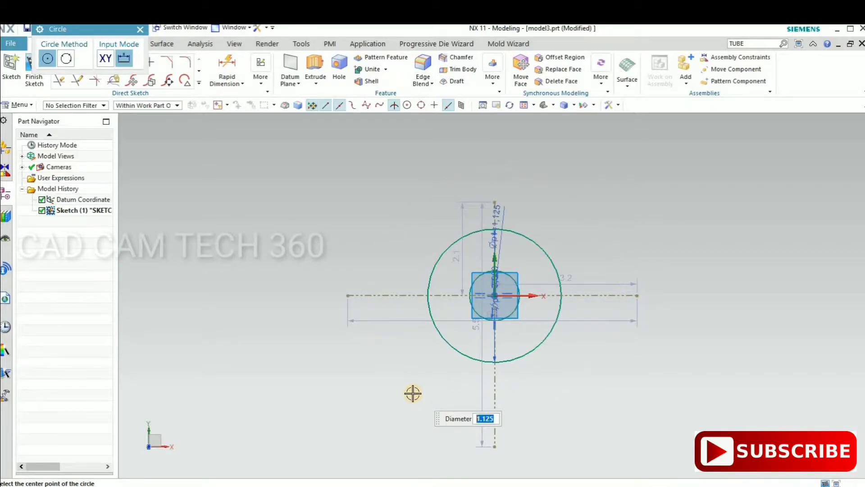
key("Escape")
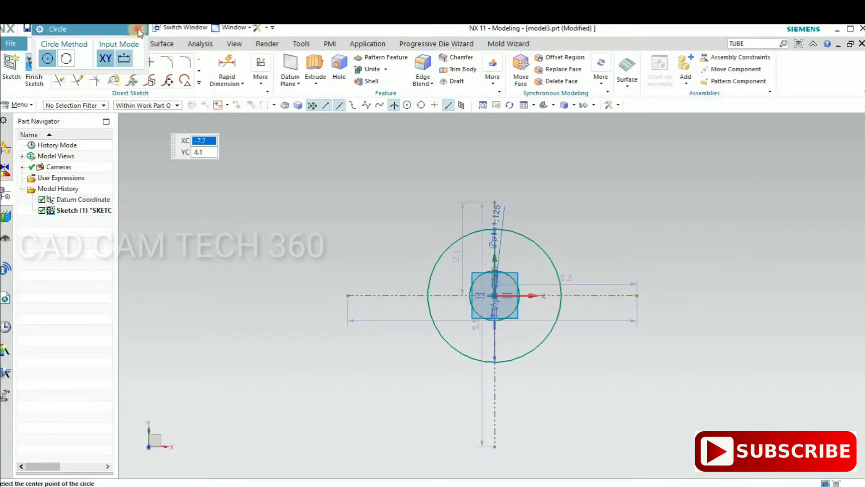
key("Escape")
Step: Sketch three connected lines above the horizontal centerline: horizontal about 2.8, sloping down about 1.6, and horizontal about 1.8 long
key("l")
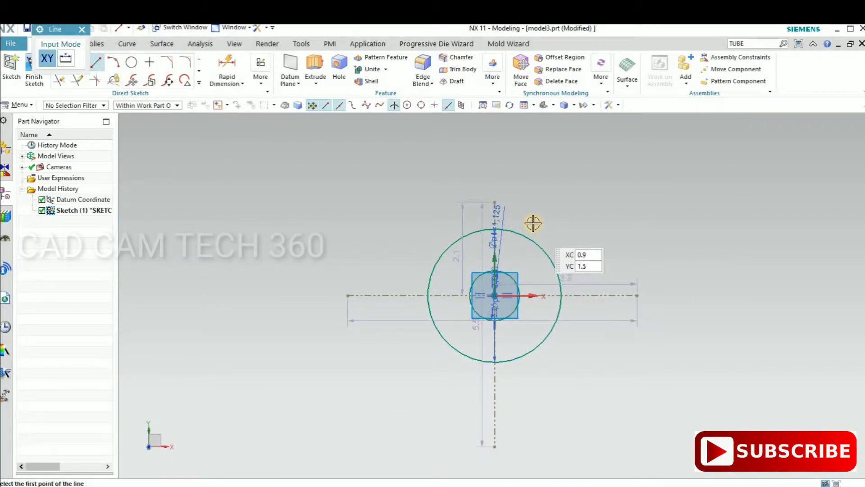
left_click(540, 223)
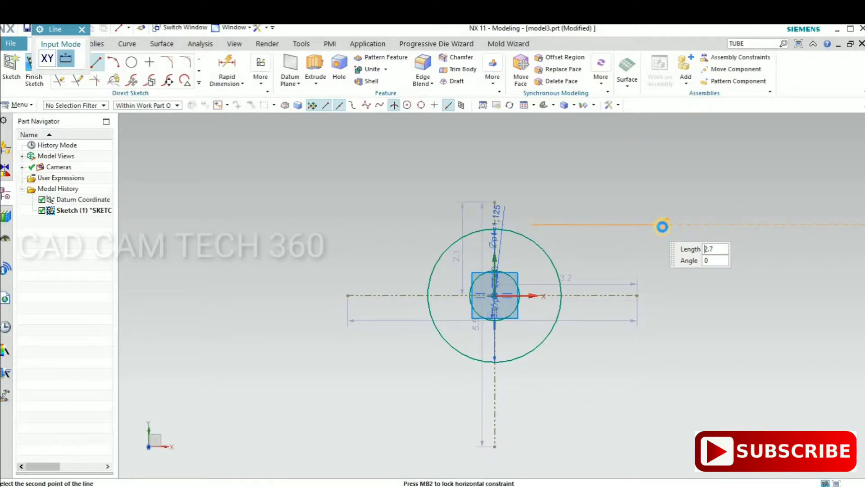
left_click(656, 225)
left_click(657, 225)
left_click(722, 256)
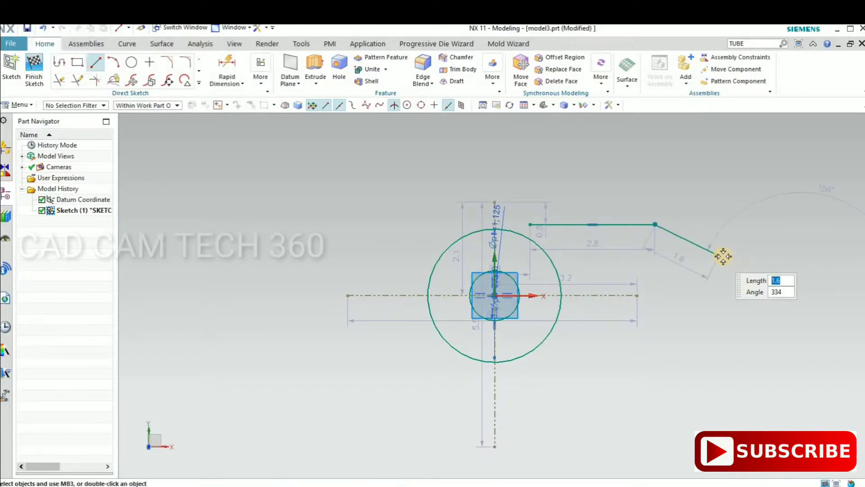
left_click(721, 256)
left_click(802, 256)
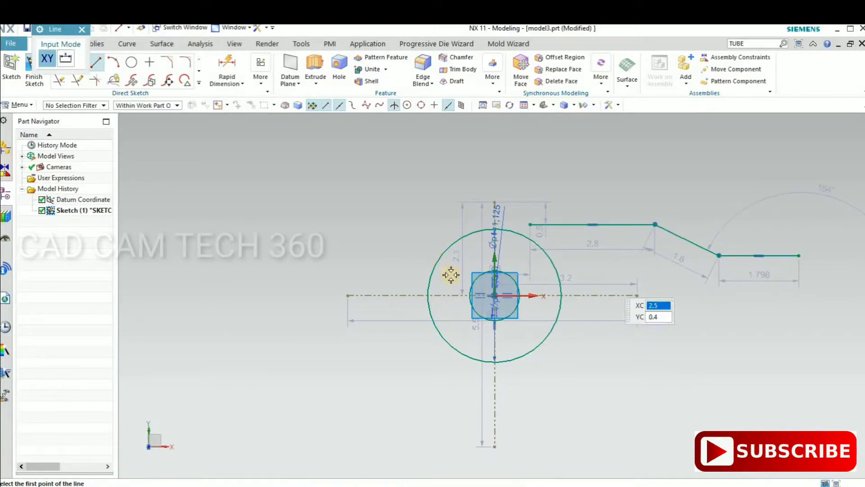
scroll(448, 272, "down", 4)
scroll(499, 263, "up", 5)
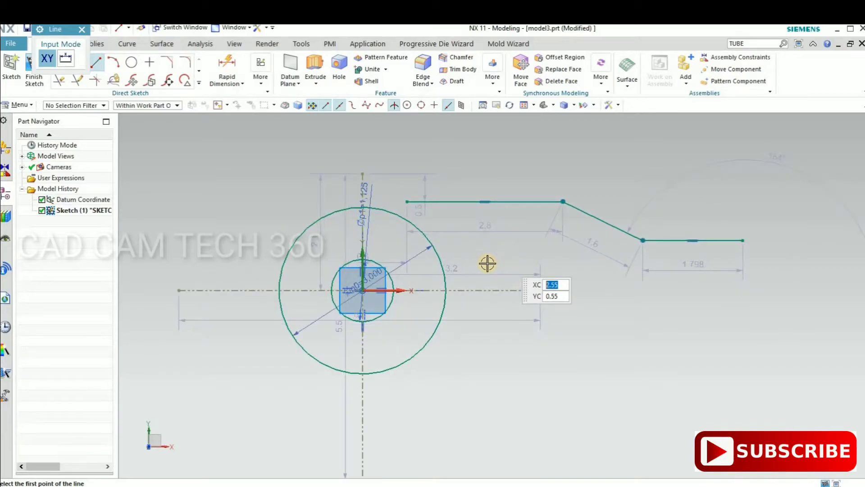
Step: Check the reference drawing in Photos and dimension the upper horizontal line's height from the horizontal centerline as 2.125/2 (1.063)
mouse_move(332, 486)
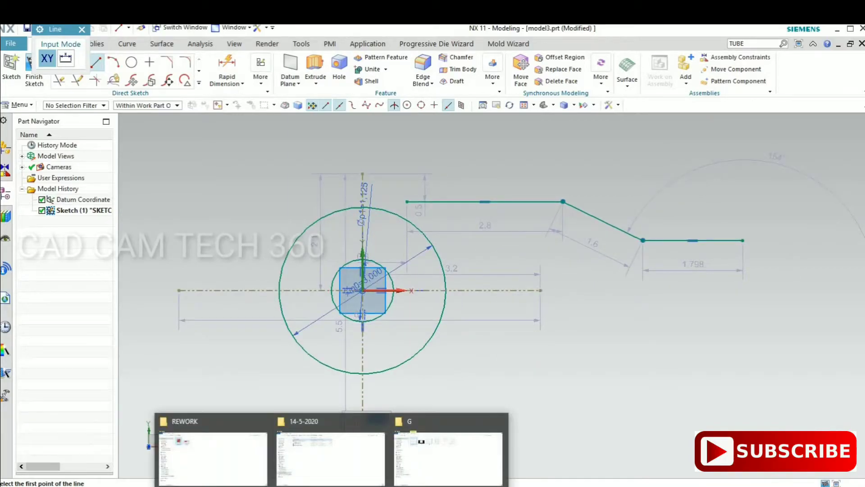
left_click(362, 486)
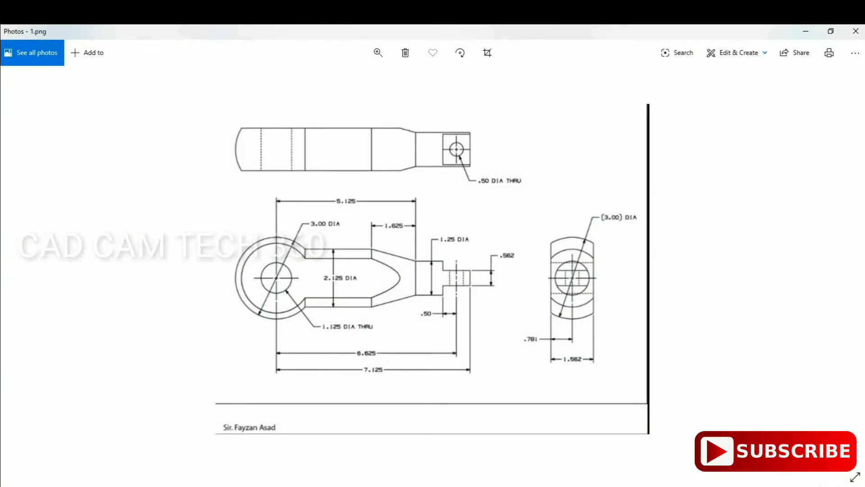
left_click(361, 486)
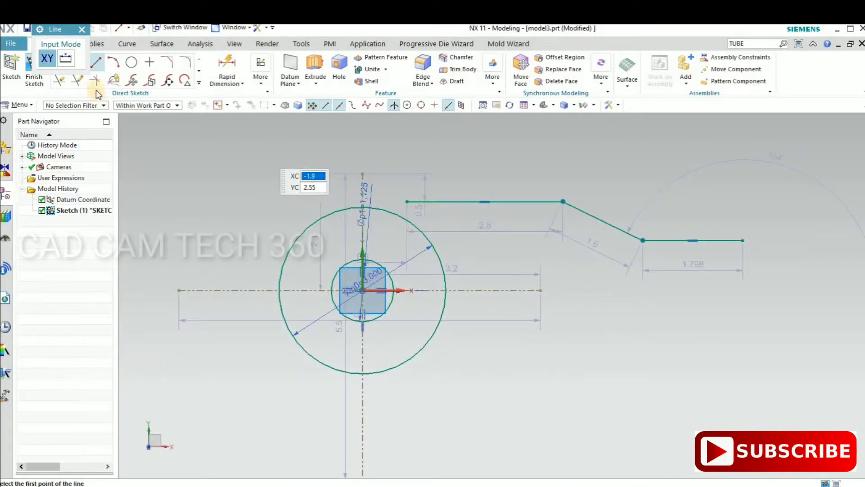
key("Escape")
left_click(228, 63)
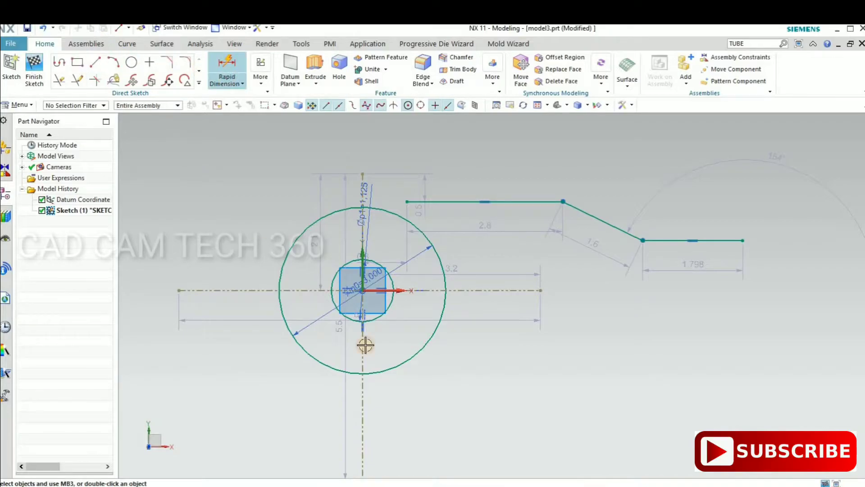
left_click(497, 290)
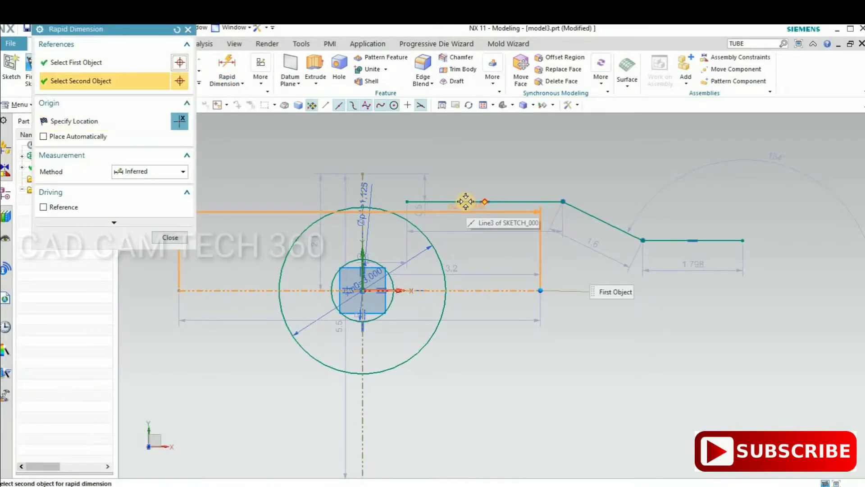
left_click(485, 200)
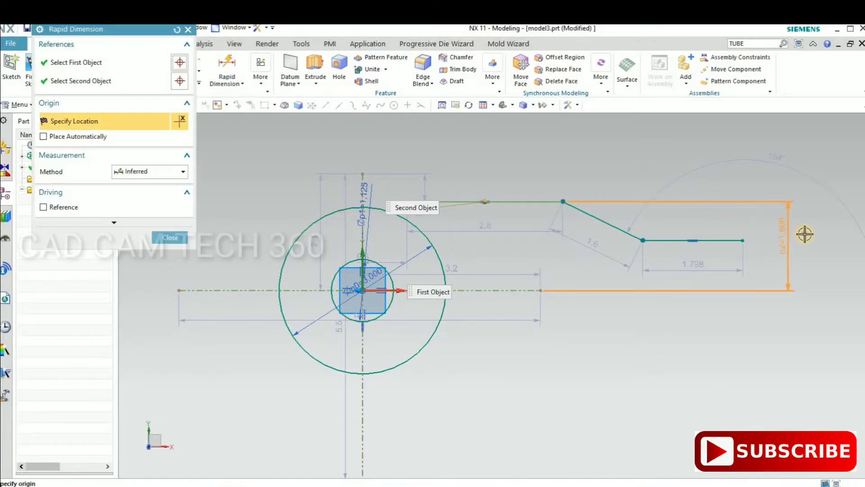
left_click(802, 233)
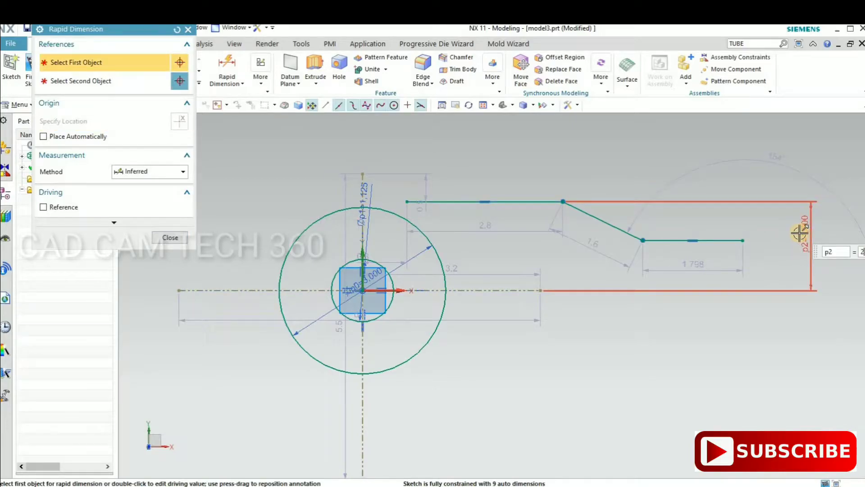
type("2.")
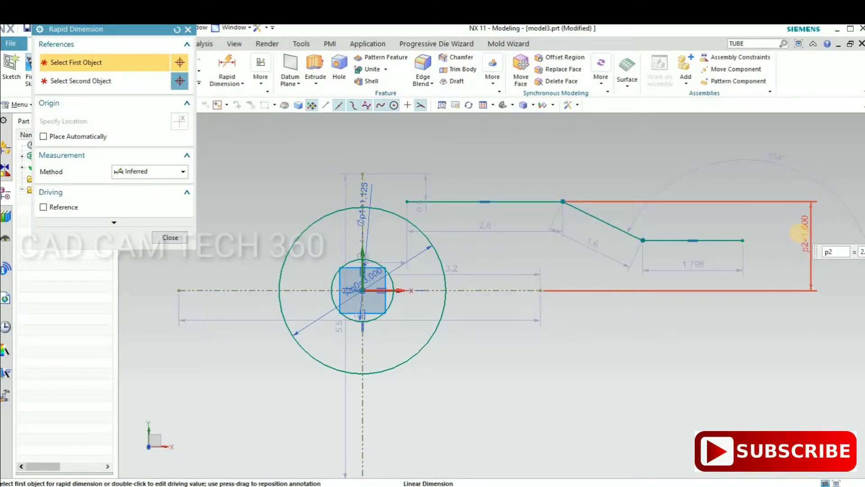
type("125")
key("Return")
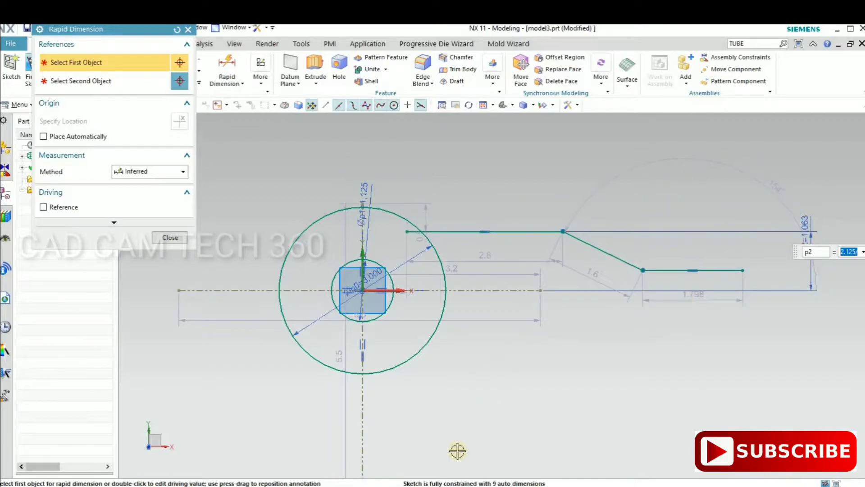
Step: Consult the reference drawing in Photos again and dimension the length of the lower horizontal line
key("alt+Tab")
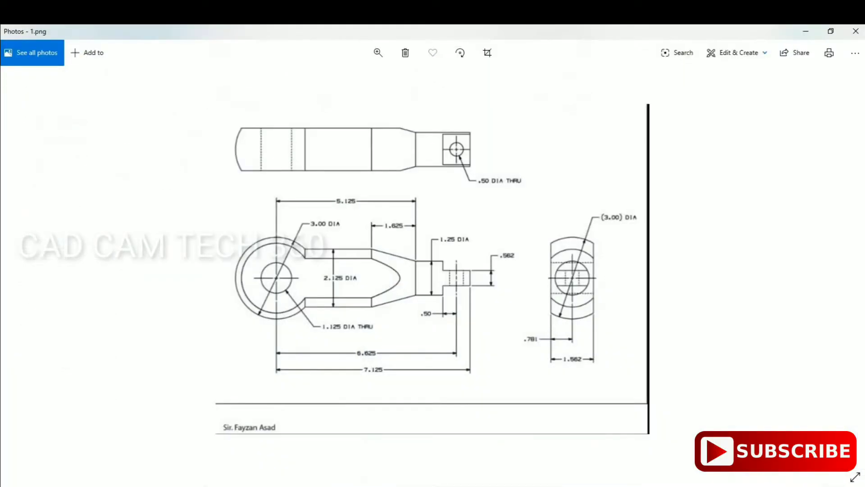
key("alt+Tab")
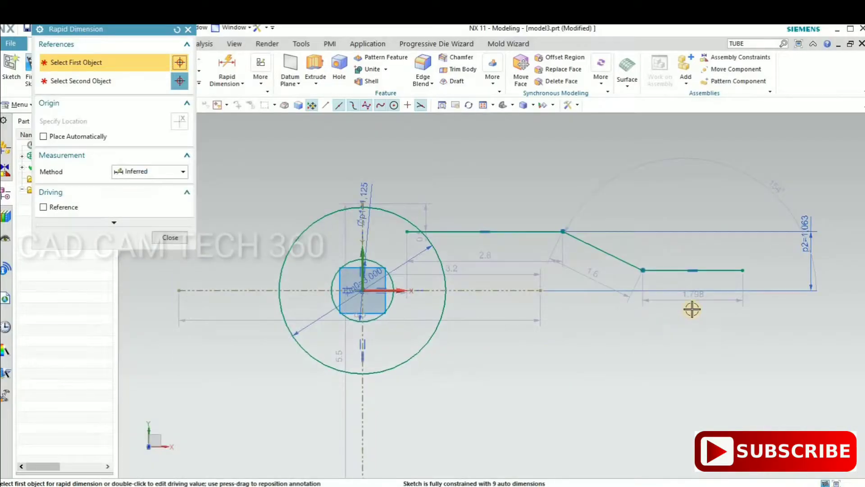
left_click(682, 288)
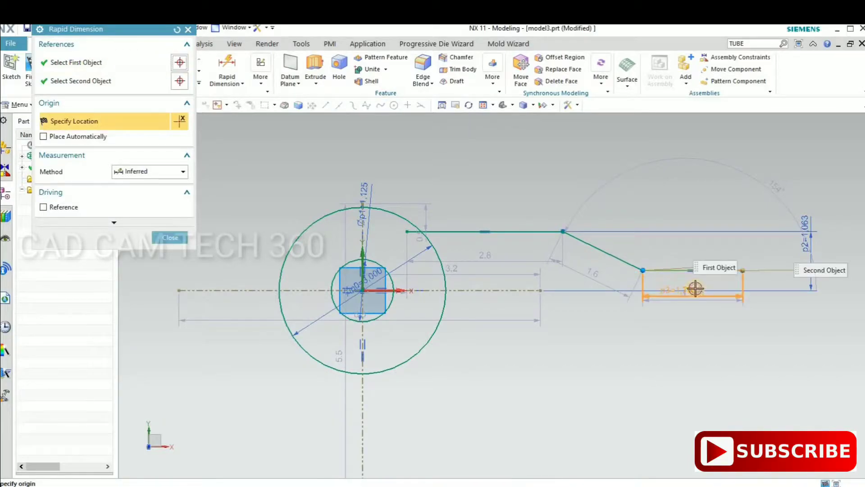
left_click(753, 285)
scroll(754, 285, "up", 2)
scroll(677, 315, "up", 3)
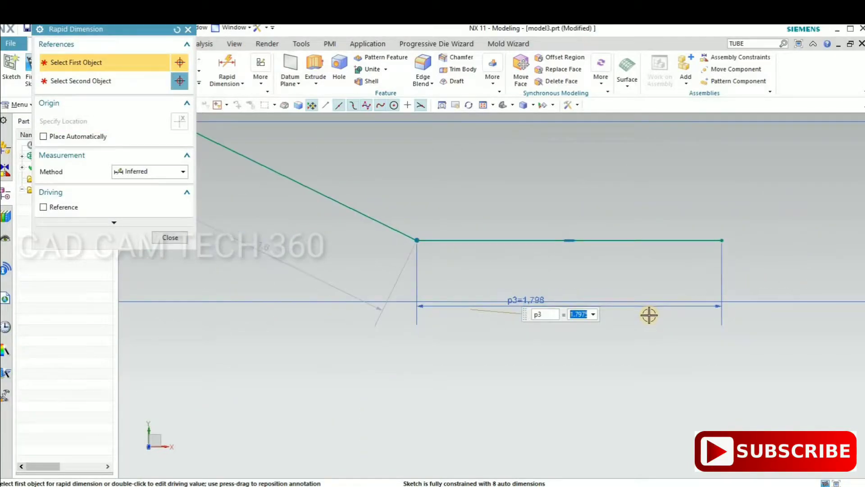
scroll(654, 303, "down", 2)
key("Escape")
Step: Dimension the height of the lower horizontal line's free end above the horizontal centerline as 0.625
left_click(236, 85)
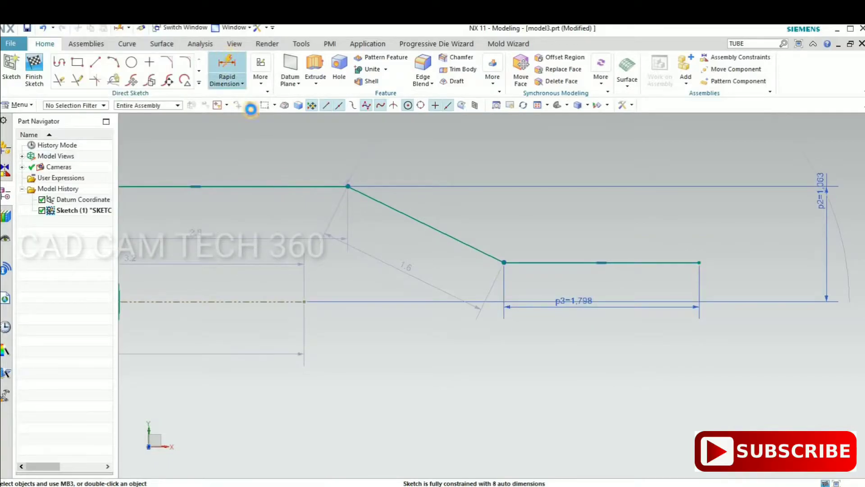
left_click(699, 263)
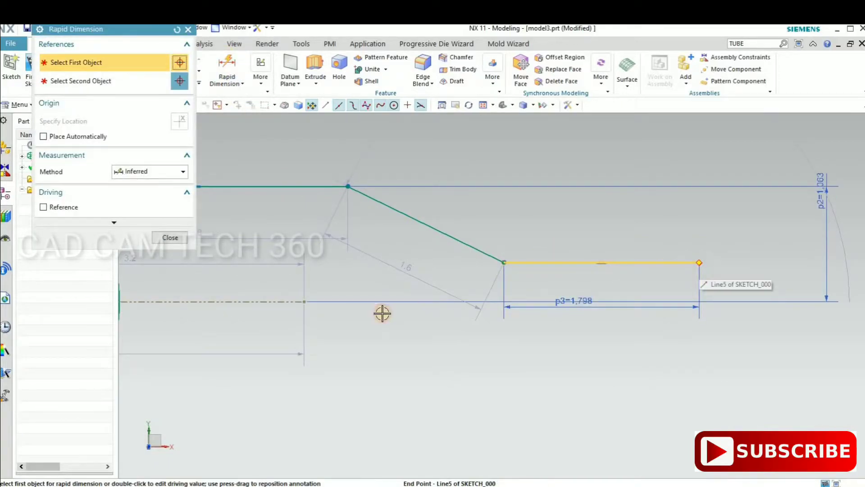
left_click(304, 302)
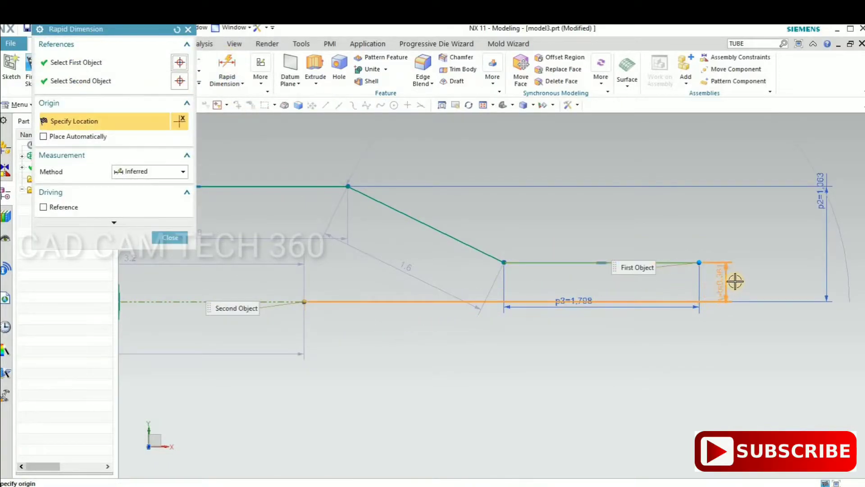
left_click(729, 286)
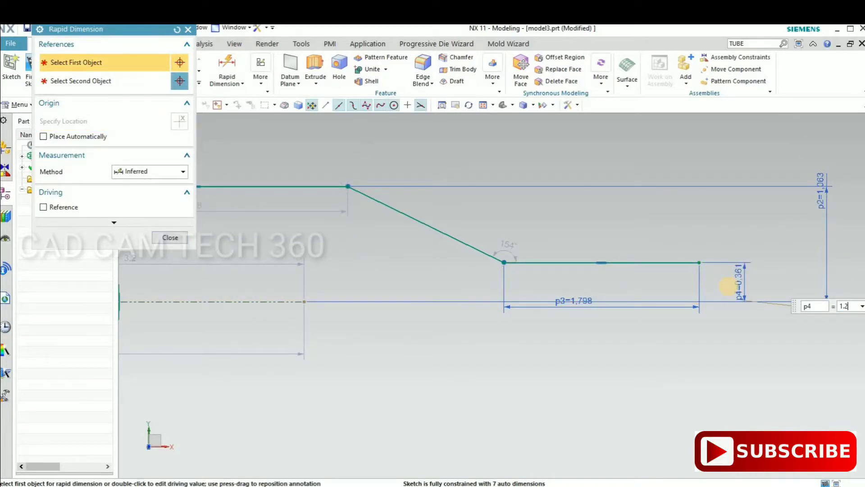
key("Return")
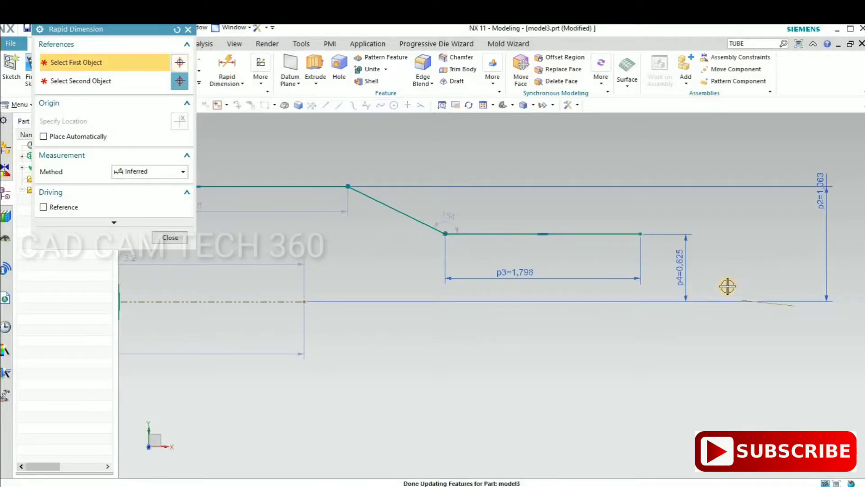
scroll(663, 251, "up", 5)
key("Escape")
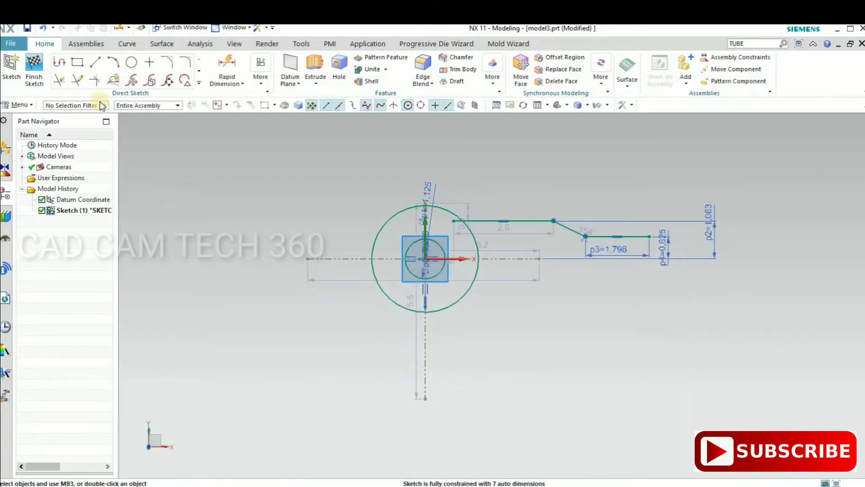
Step: Dimension the horizontal distance from the vertical centerline to the lower end of the sloping line as 5.125
left_click(227, 65)
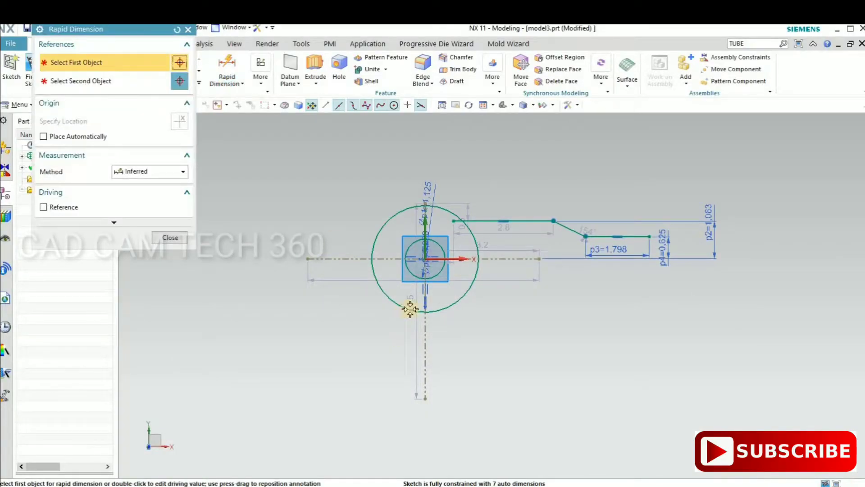
left_click(423, 330)
left_click(586, 235)
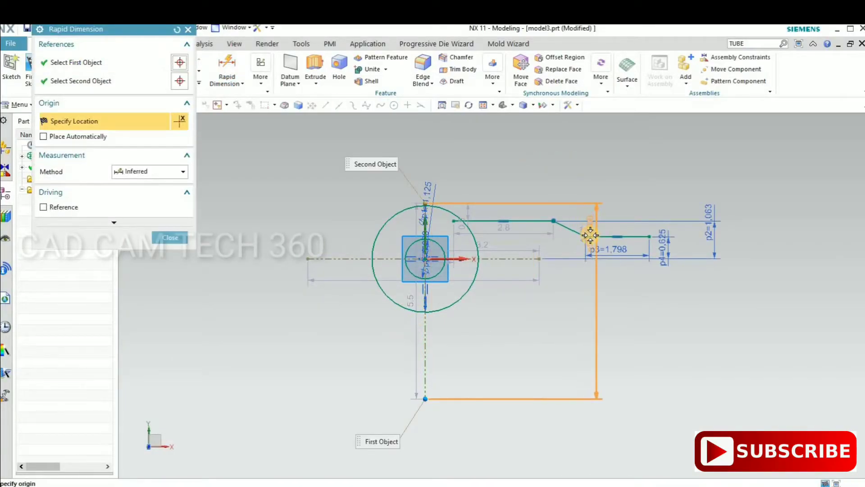
left_click(500, 150)
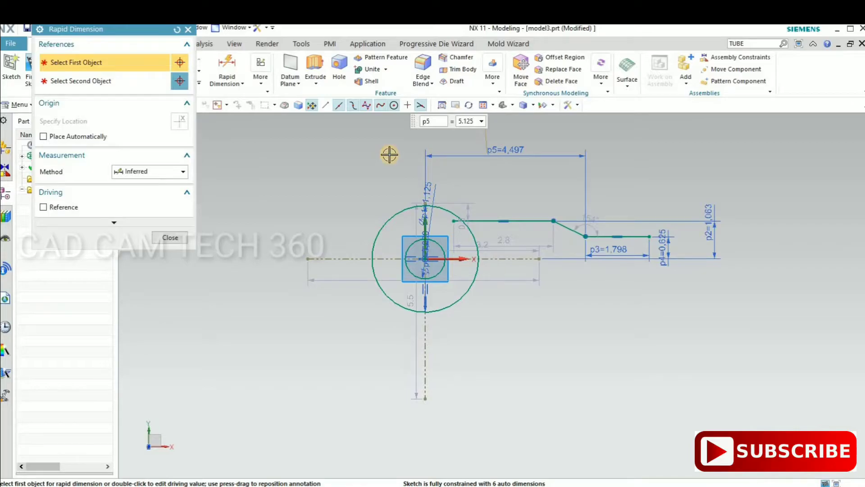
type("5.125")
key("Return")
Step: Check the drawing in Photos, try to dimension from the vertical centerline to the lower line's free end, and undo that dimension
left_click(355, 486)
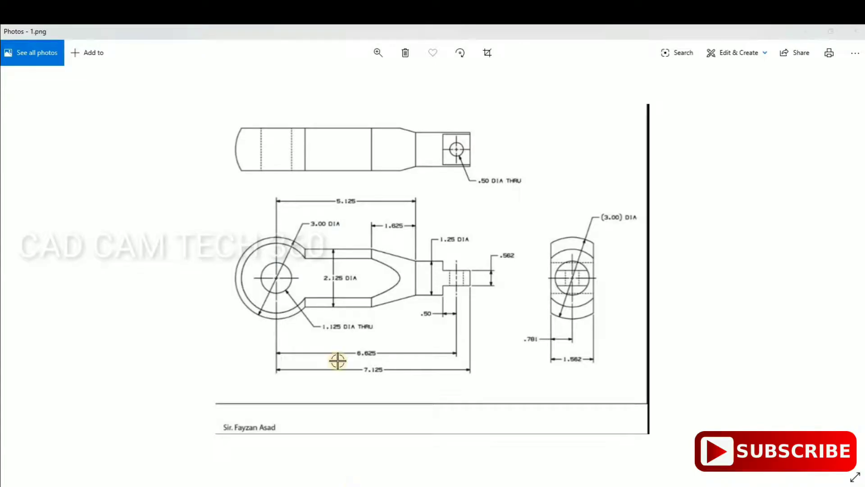
key("alt+Tab")
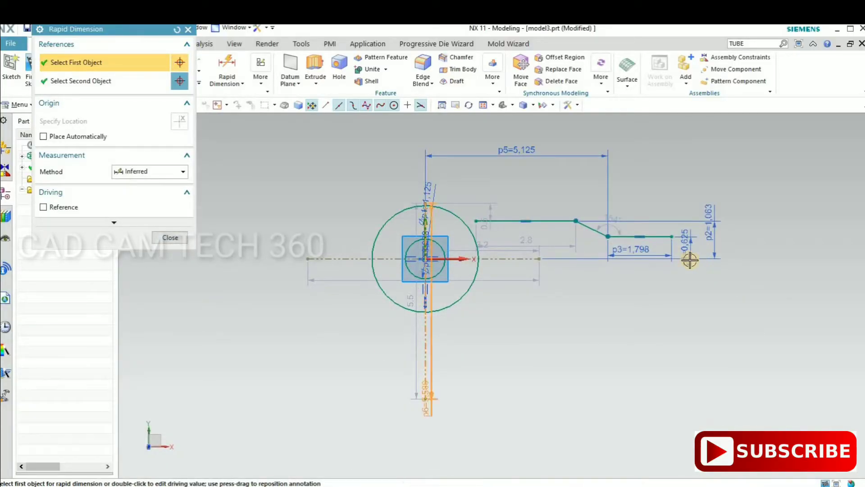
left_click(672, 237)
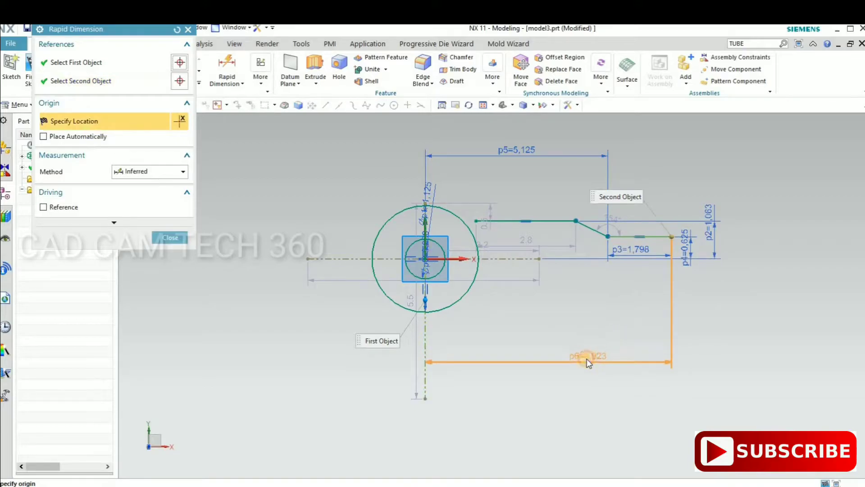
left_click(588, 362)
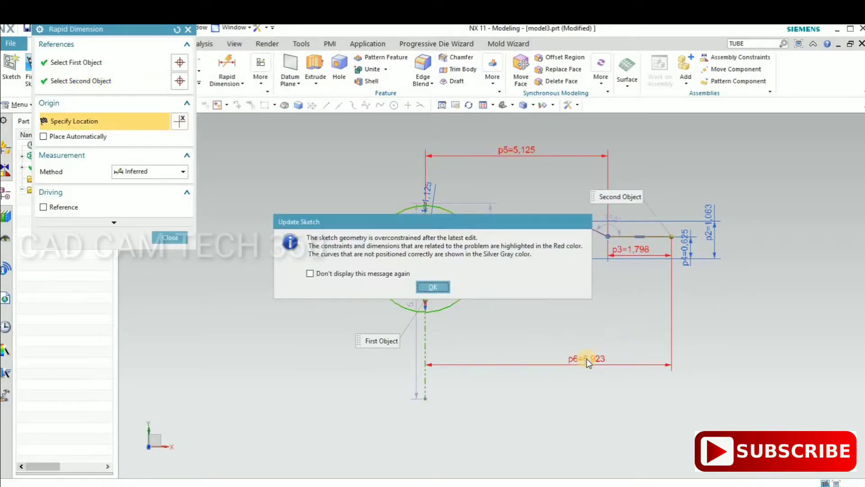
left_click(432, 287)
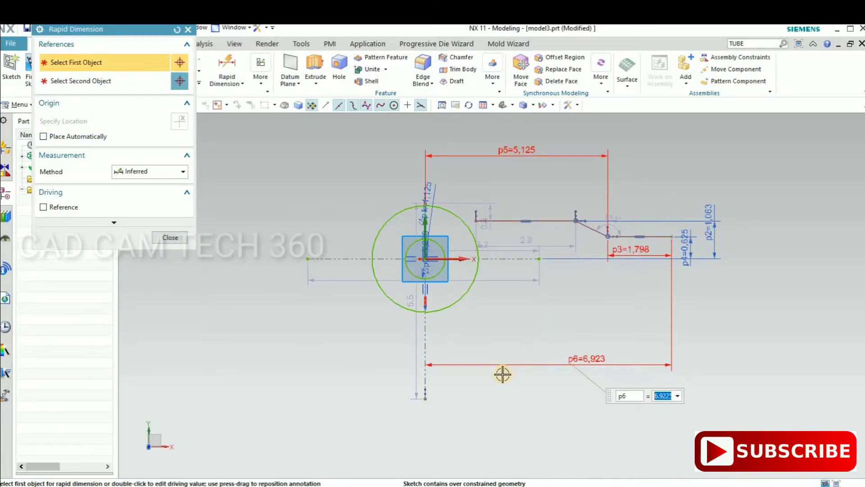
key("ctrl+z")
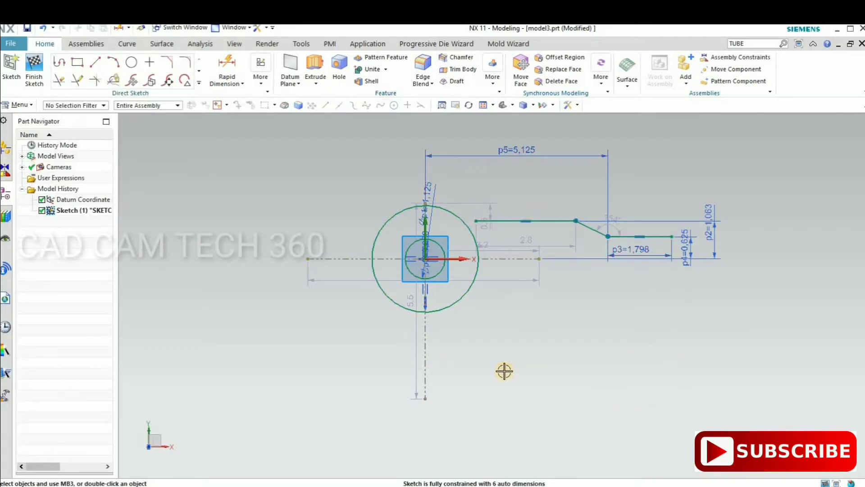
Step: Check the reference drawing in Photos and dimension the horizontal distance between the sloping line's two ends as 1.625
scroll(662, 247, "up", 3)
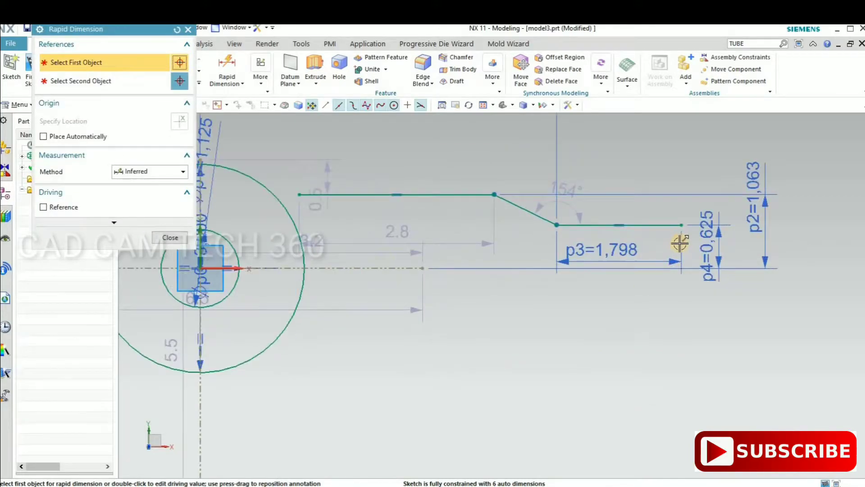
scroll(604, 315, "down", 2)
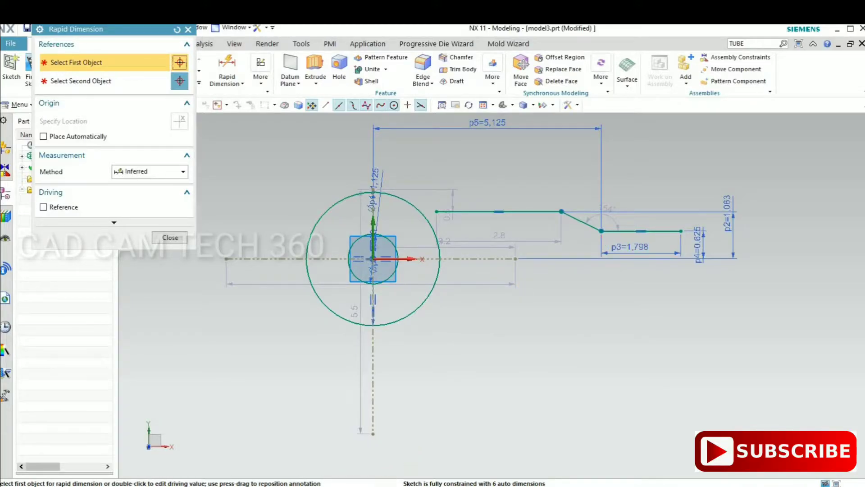
key("alt+Tab")
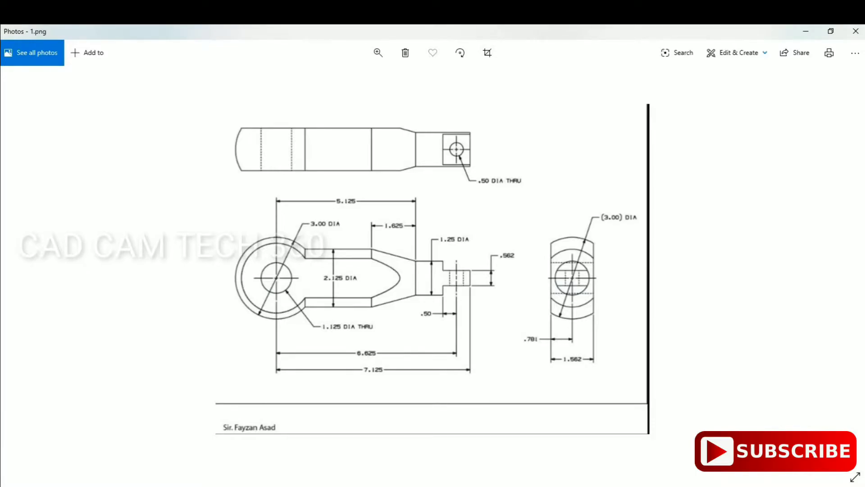
key("alt+Tab")
left_click(602, 228)
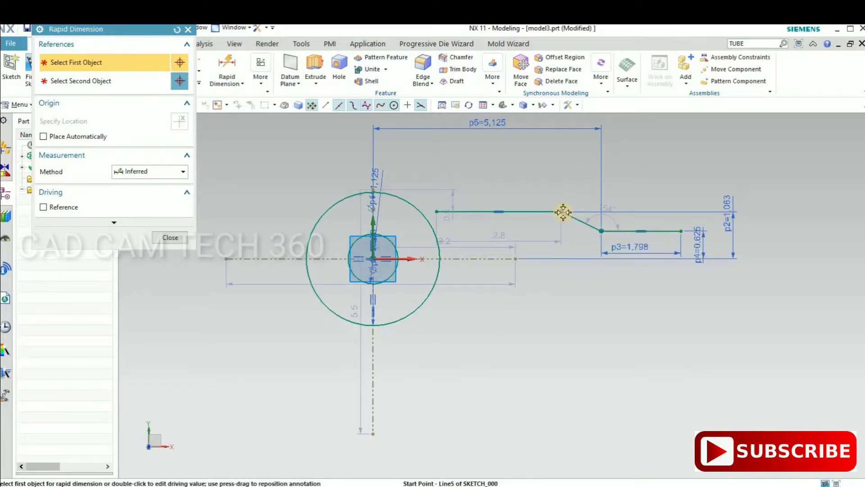
left_click(561, 211)
left_click(561, 170)
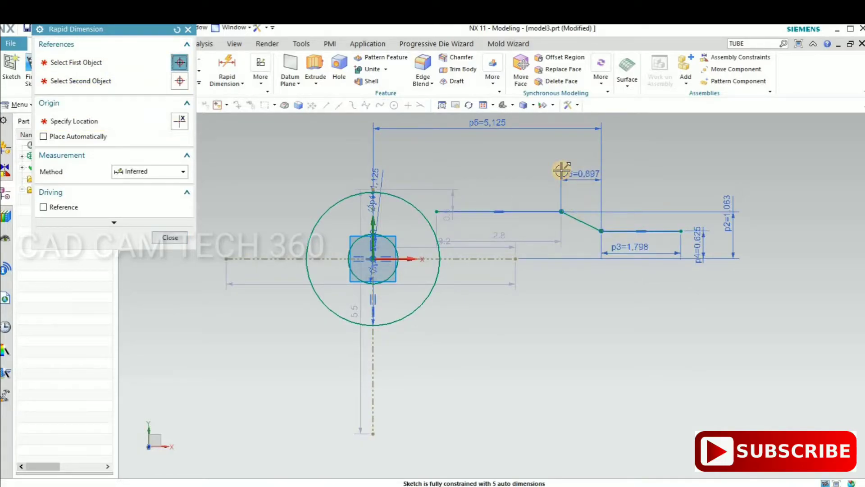
type("1")
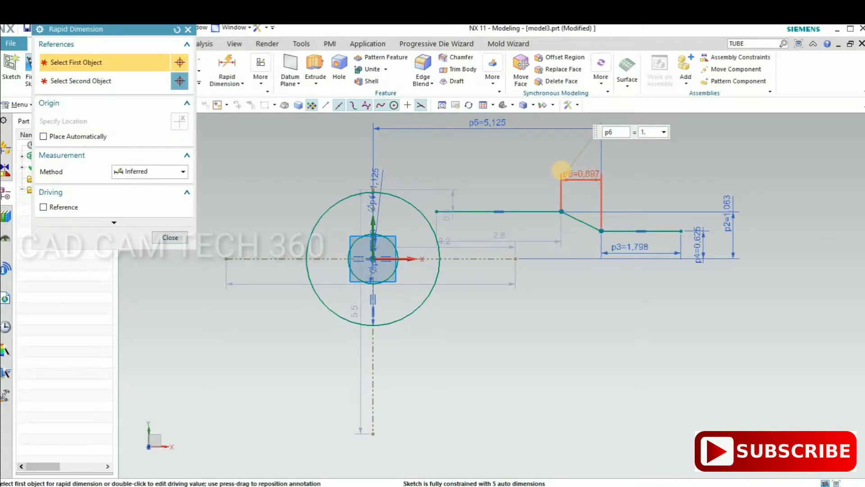
type(".625")
key("Return")
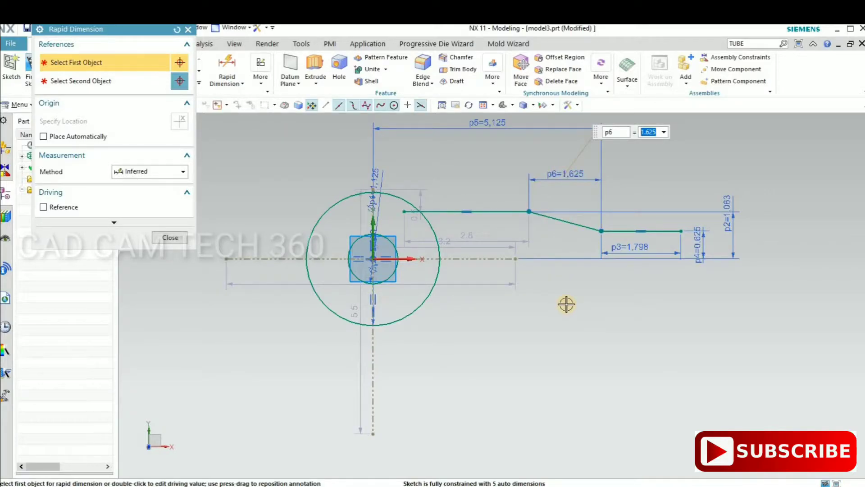
left_click(654, 250)
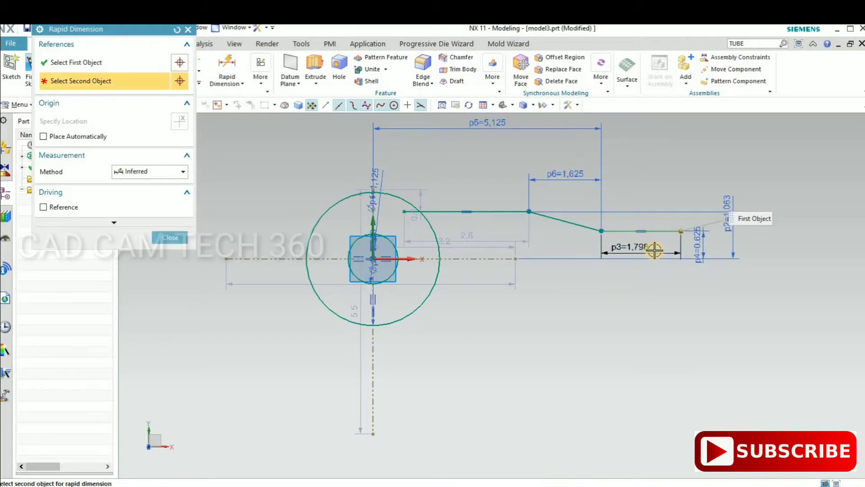
right_click(655, 248)
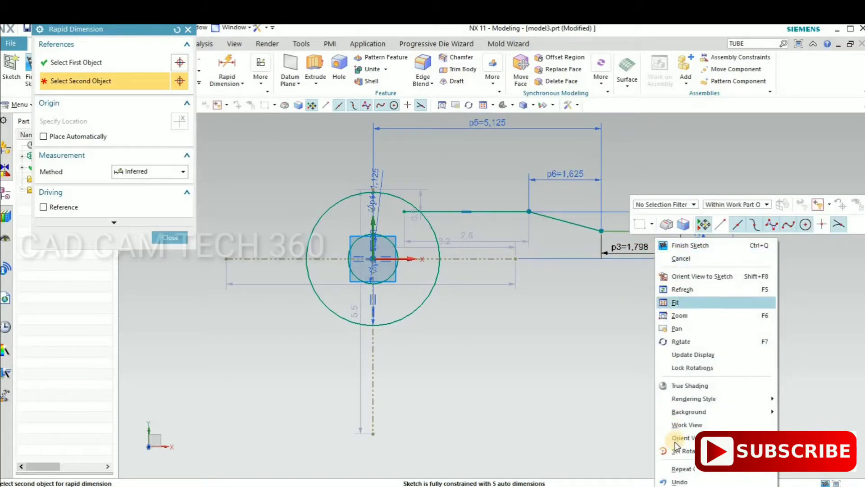
mouse_move(671, 439)
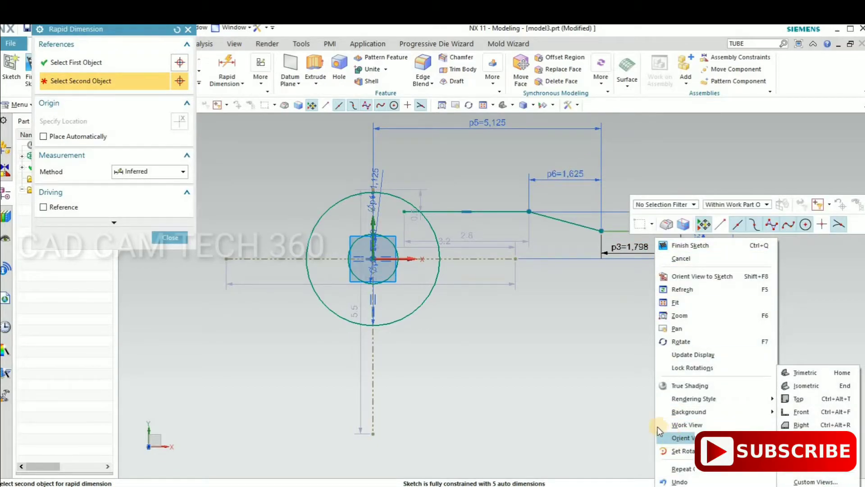
left_click(633, 421)
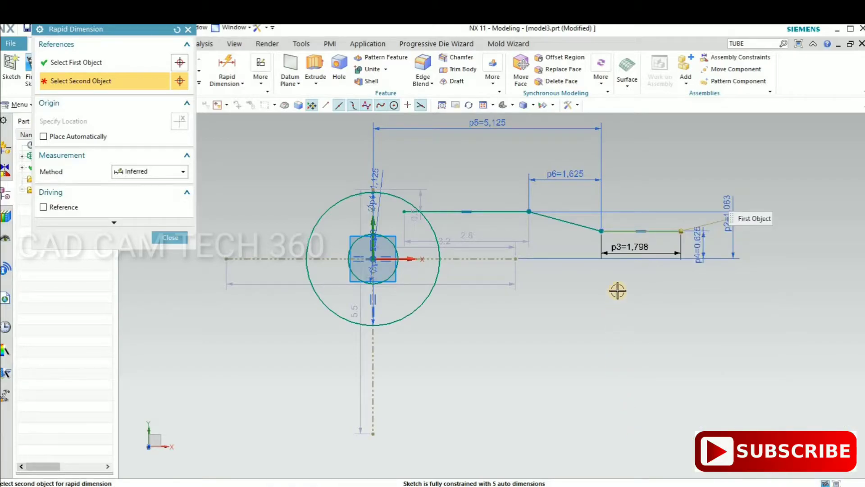
left_click(171, 237)
Step: Delete the lower horizontal line's length dimension and dimension its free end 7.125 horizontally from the vertical centerline
left_click(623, 251)
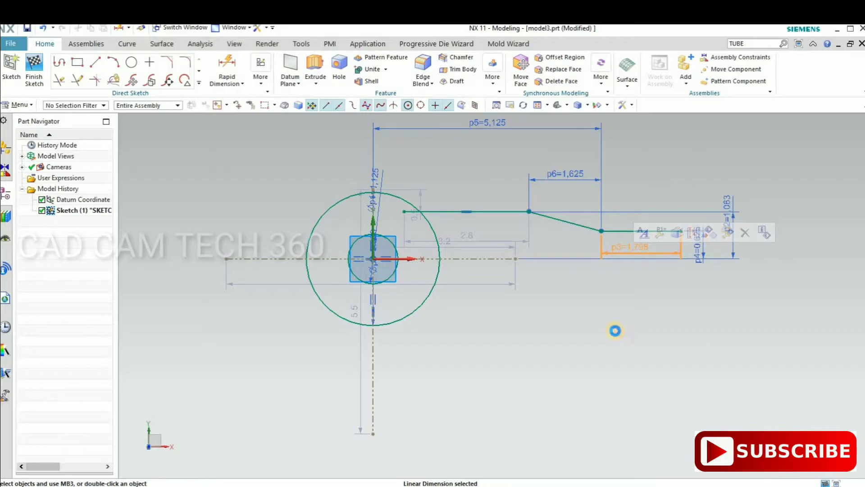
key("Delete")
left_click(439, 282)
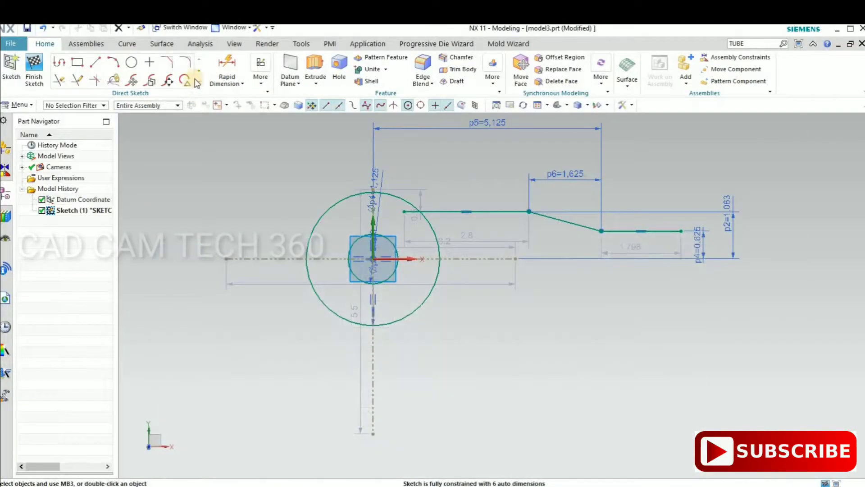
left_click(374, 374)
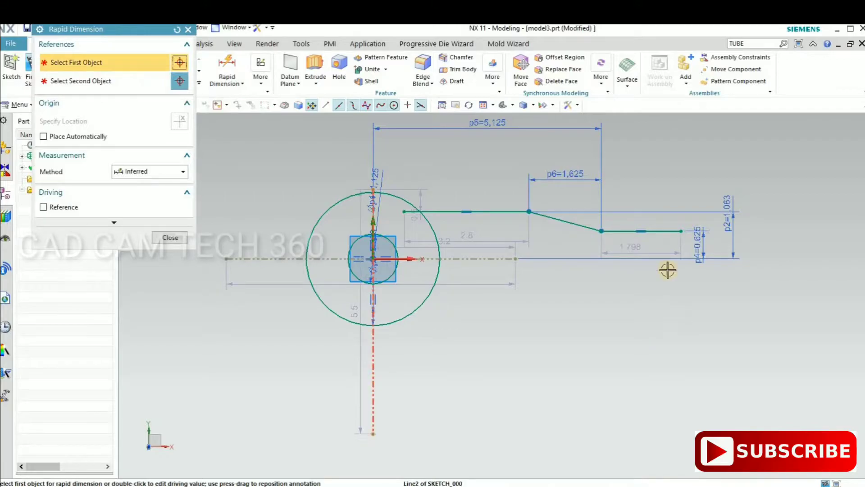
left_click(682, 229)
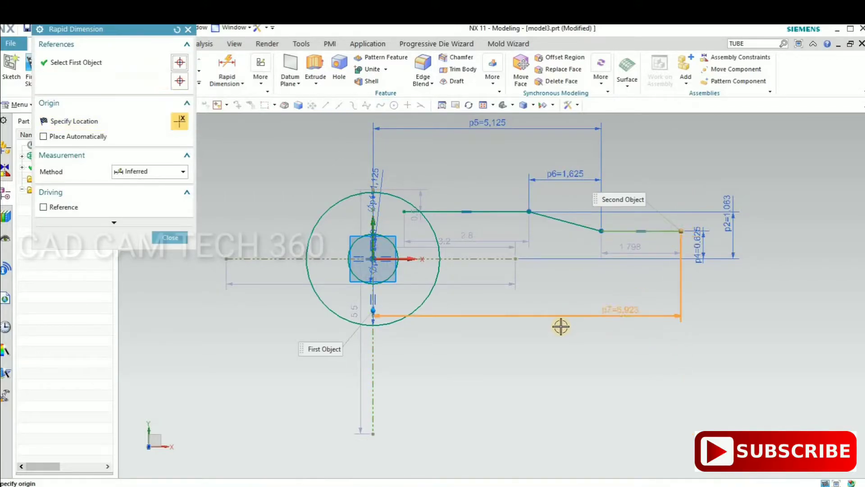
left_click(561, 326)
type("7.125")
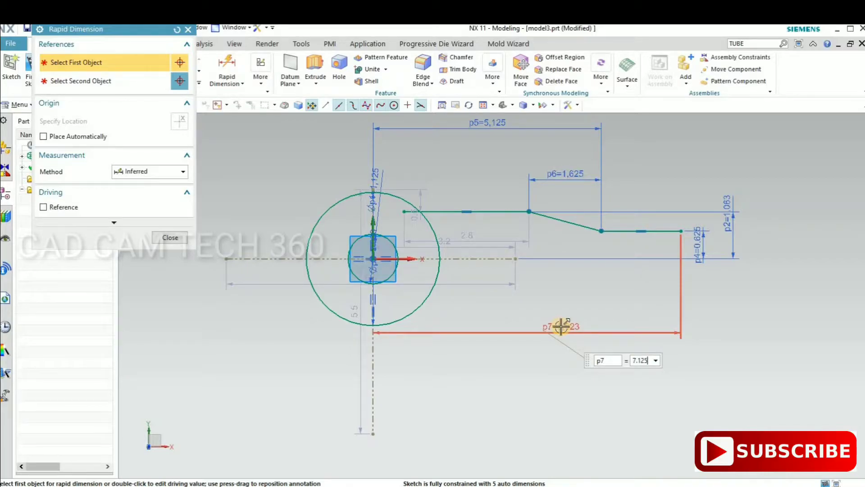
key("Return")
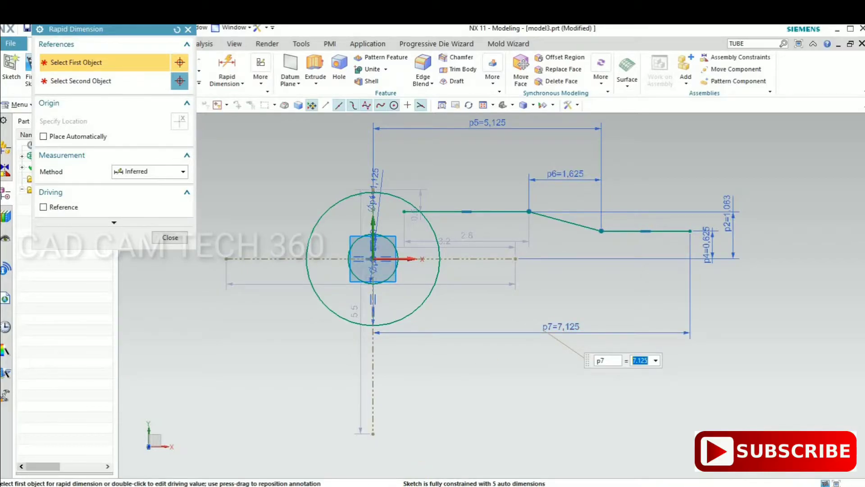
Step: Check the drawing in Photos, then trim the upper line's stub inside the large circle and the circle's unneeded portions, leaving the upper arc
key("alt+Tab")
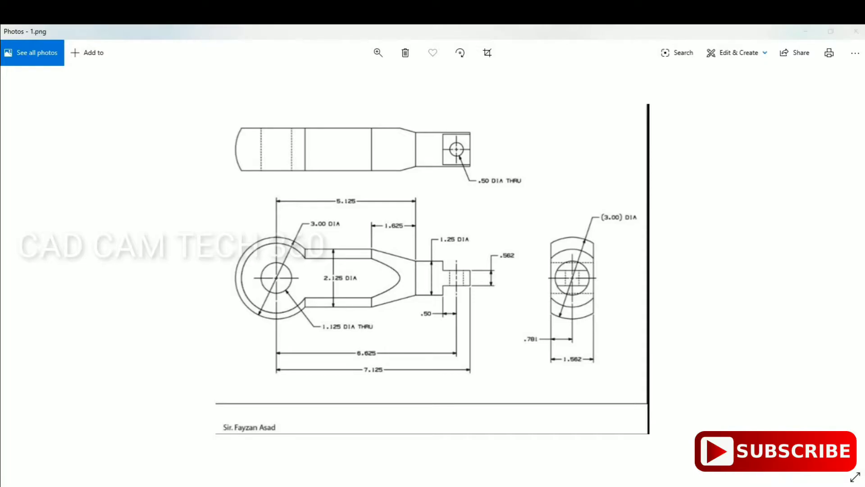
key("alt+Tab")
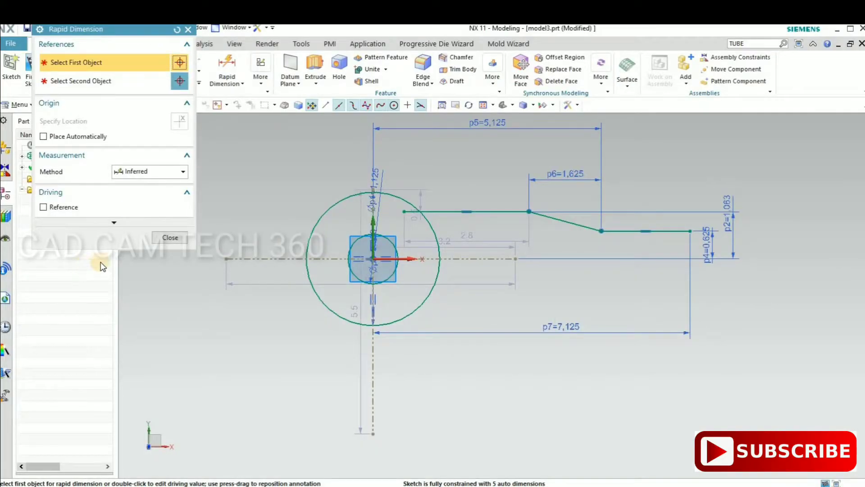
left_click(180, 236)
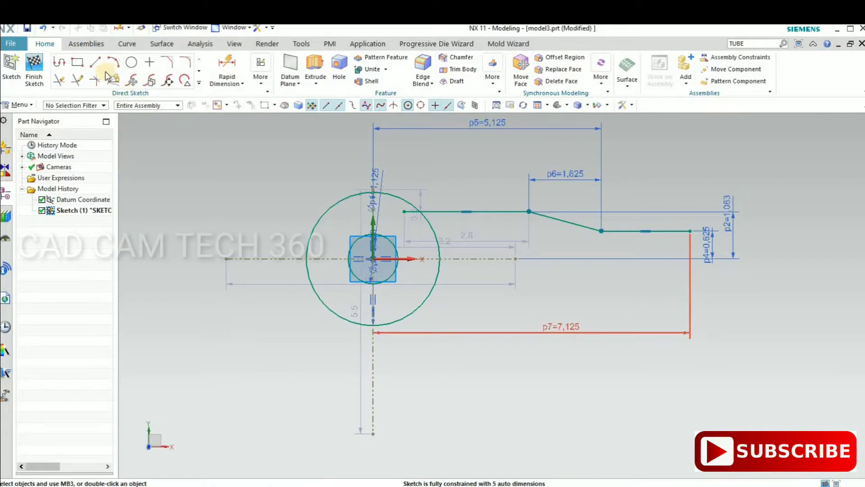
left_click(61, 80)
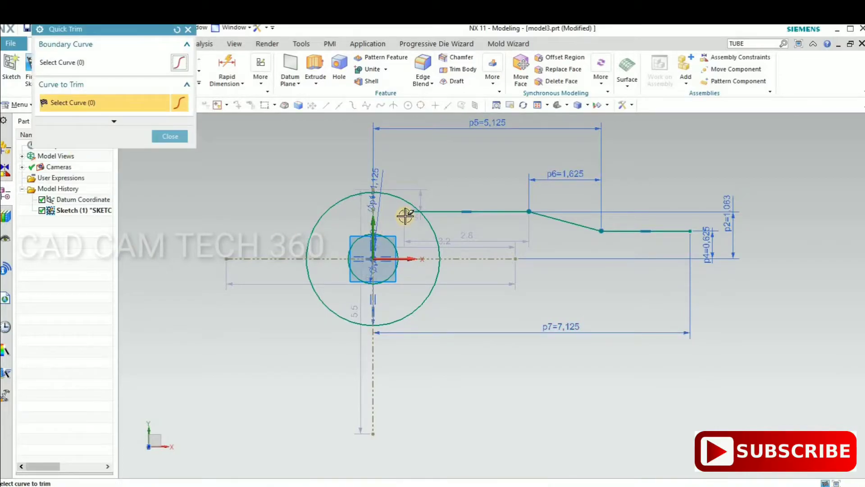
left_click(433, 229)
mouse_move(431, 290)
left_mouse_down()
mouse_move(359, 324)
mouse_move(344, 313)
left_mouse_up()
left_click(169, 136)
Step: Draw a vertical line from the lower horizontal line's free end down past the horizontal centerline and extend the centerline to it
left_click(690, 230)
left_click(689, 293)
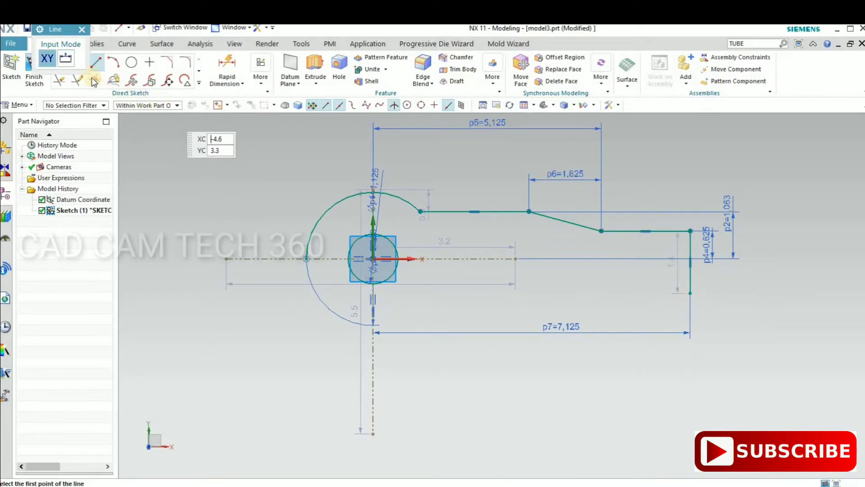
left_click(82, 30)
key("e")
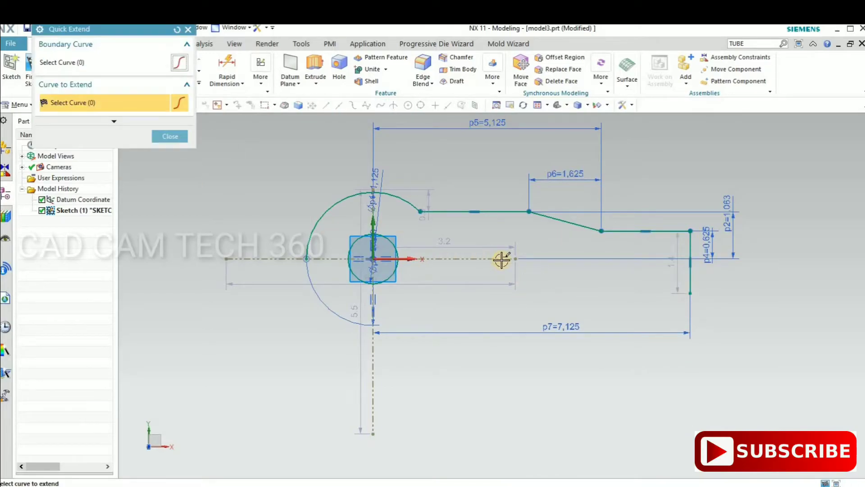
left_click(498, 258)
left_click(171, 136)
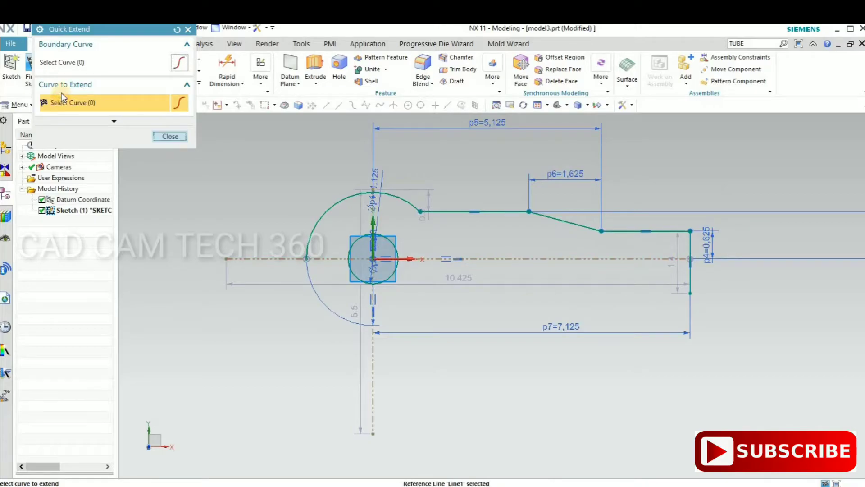
Step: Trim the vertical end line's part below the horizontal centerline and check the reference drawing in Photos
key("t")
left_click(688, 278)
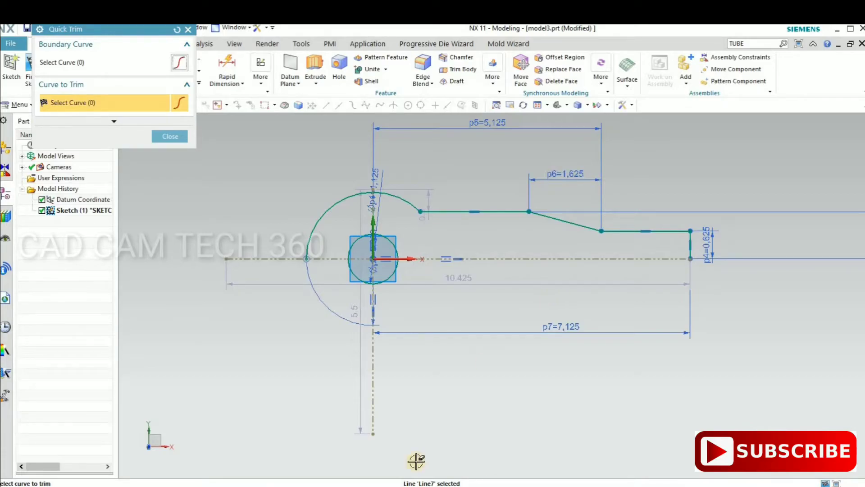
key("alt+Tab")
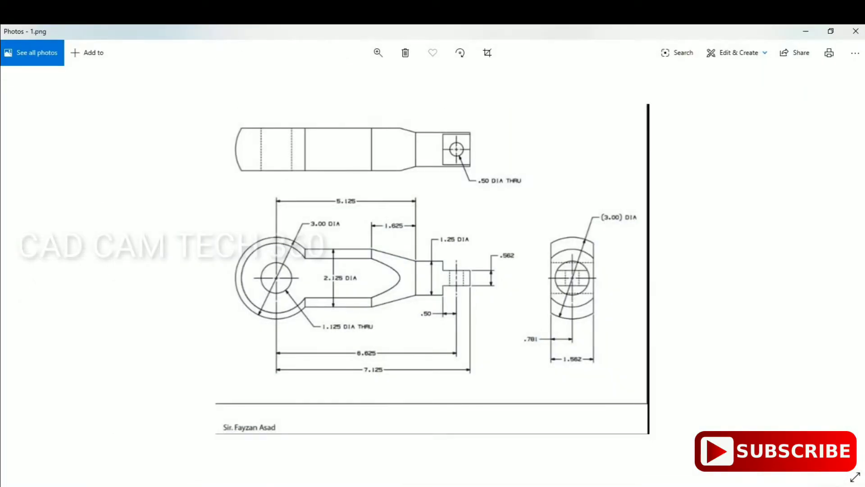
key("alt+Tab")
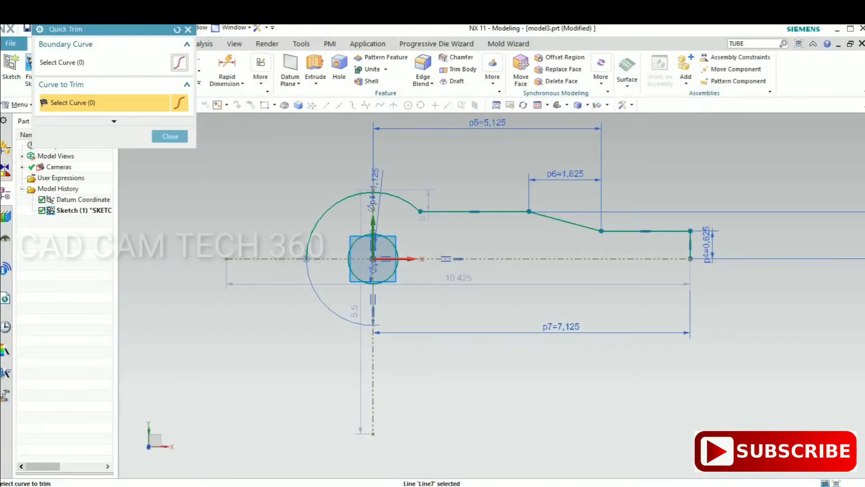
left_click(169, 134)
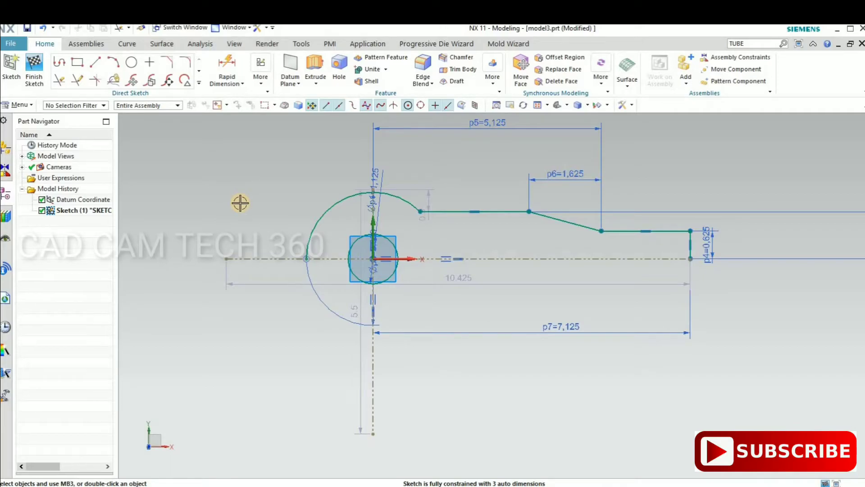
Step: Finish the sketch and revolve the connected outer profile 360 degrees about the horizontal centerline as a solid body
key("ctrl+q")
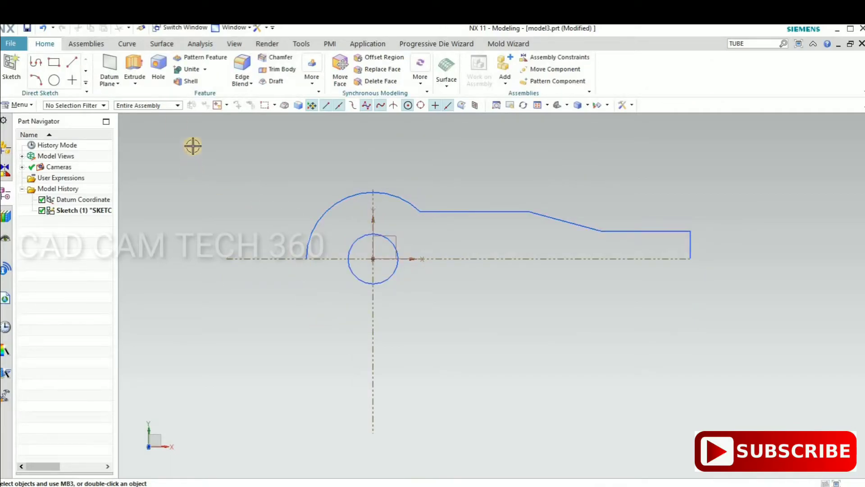
left_click(135, 83)
left_click(140, 109)
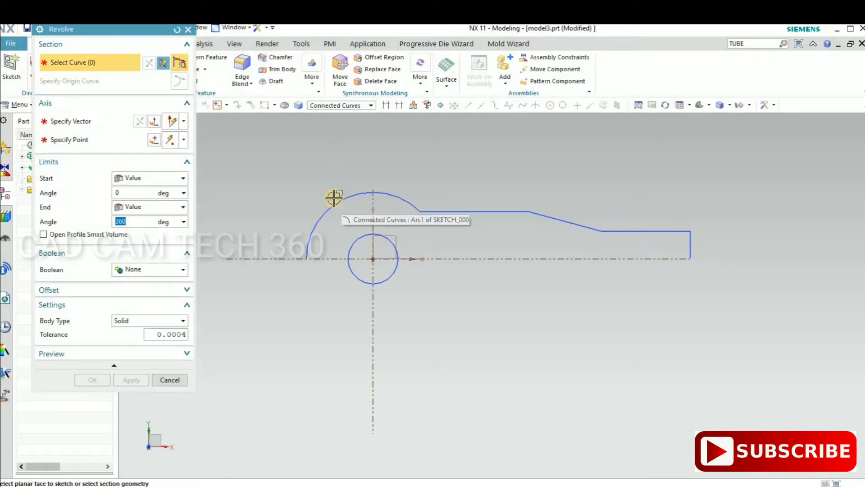
left_click(338, 181)
middle_click(461, 189)
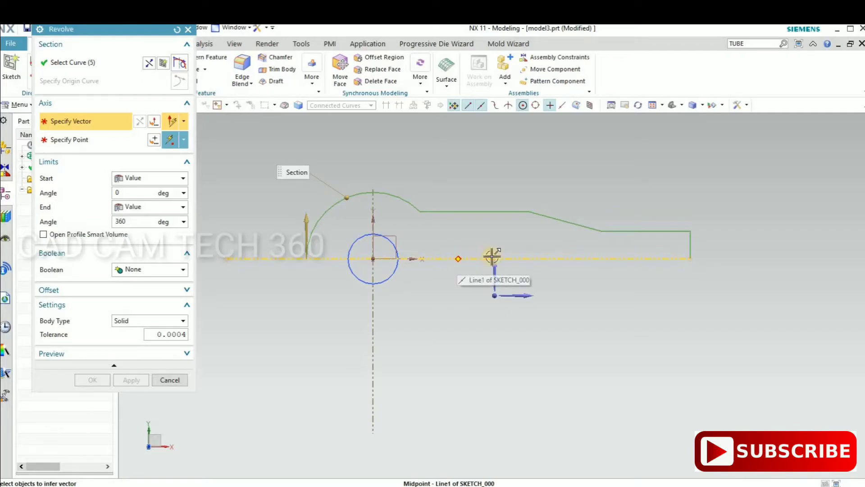
left_click(473, 231)
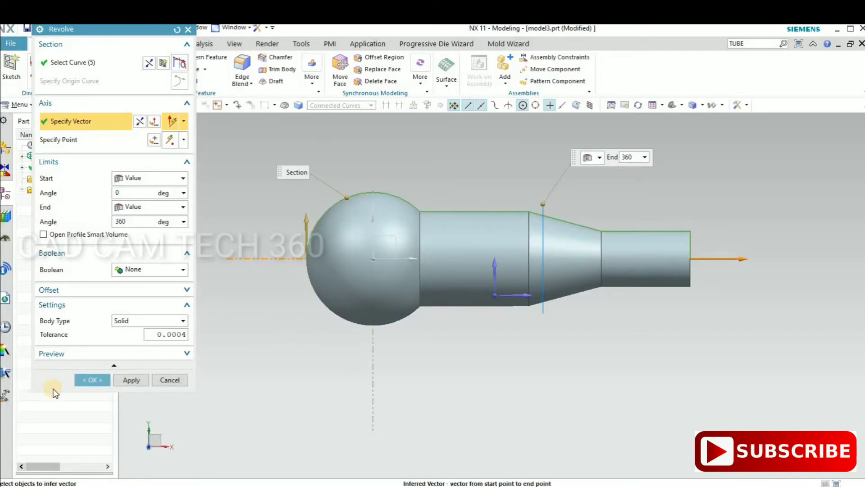
middle_click(198, 374)
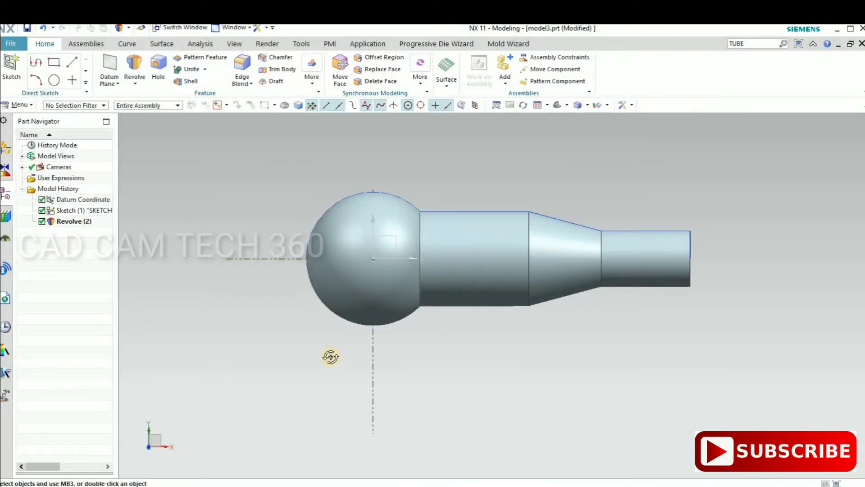
Step: Make the revolved body partly translucent in its object display settings
middle_click_drag(331, 357, 464, 277)
left_click(467, 280)
key("ctrl+j")
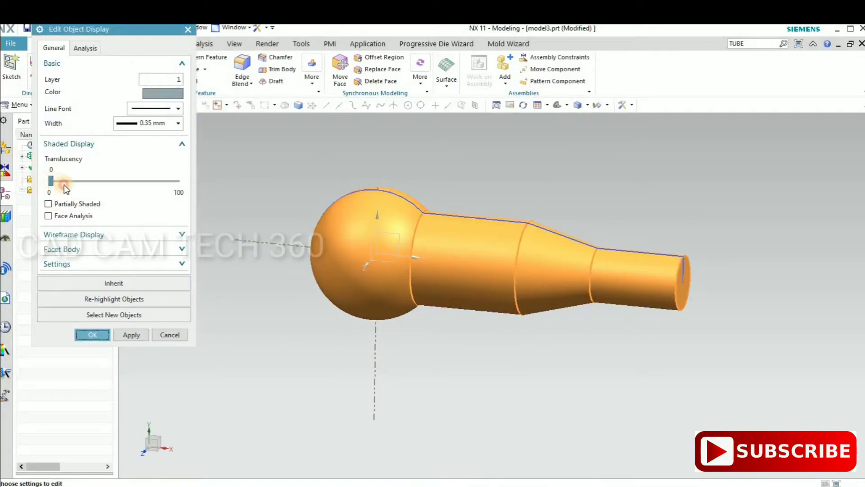
left_click(93, 334)
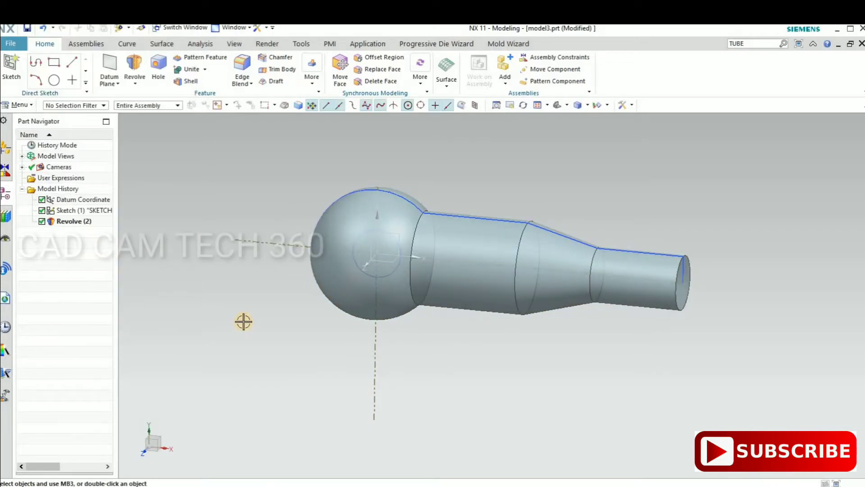
Step: Extrude the circle at the ball's centre from -2.3 in to 1.8 in and subtract it from the revolved body
key("x")
left_click(166, 236)
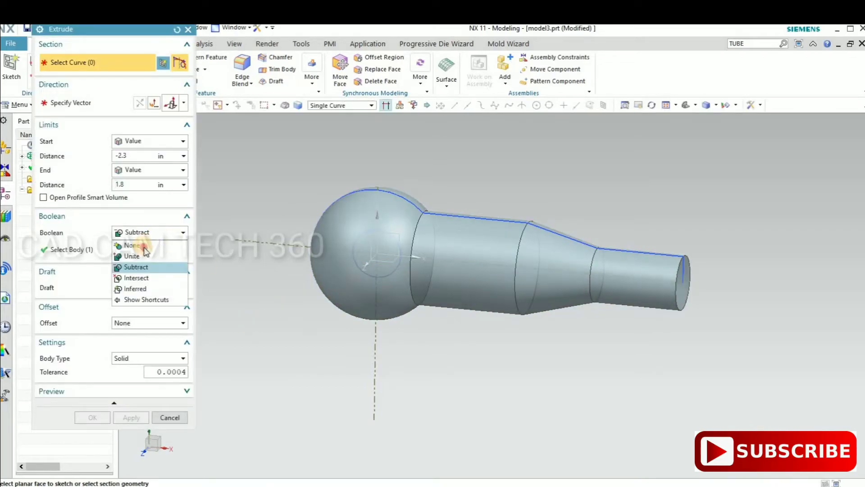
left_click(136, 242)
left_click(354, 264)
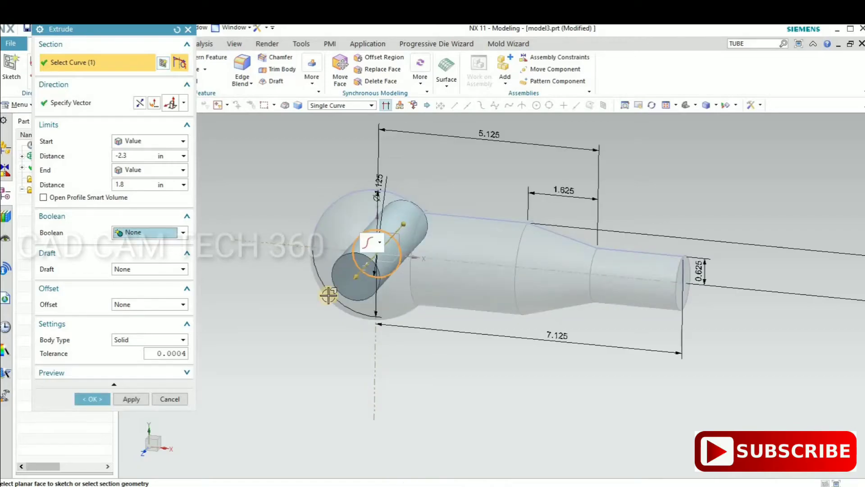
middle_click_drag(303, 332, 124, 297)
left_click(147, 230)
left_click(134, 267)
left_click(91, 399)
left_click(292, 233)
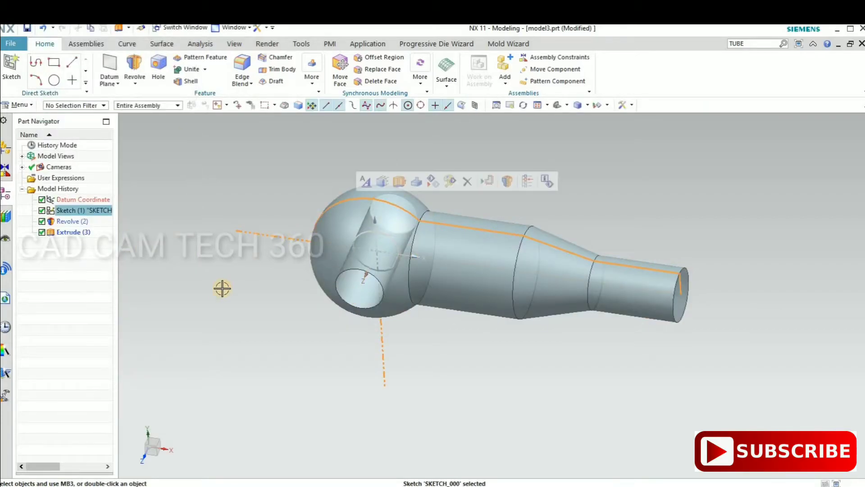
key("Escape")
key("ctrl+alt+f")
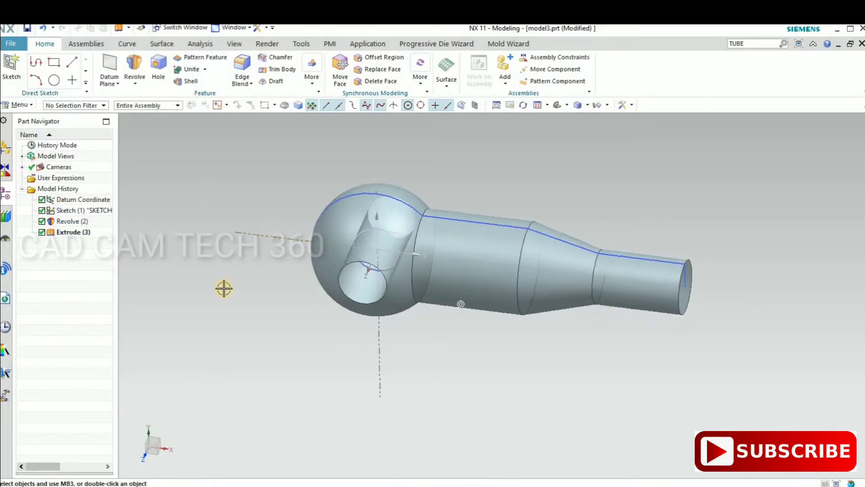
Step: Create a sketch on the flat end face of the rod's thin end and check the reference drawing in Photos
key("alt+Tab")
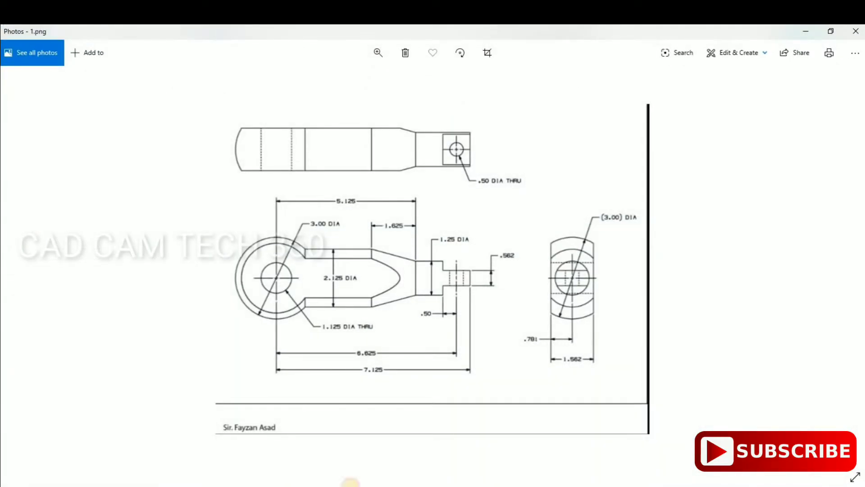
key("alt+Tab")
middle_click_drag(421, 346, 412, 342)
key("F8")
left_click(18, 67)
left_click(440, 257)
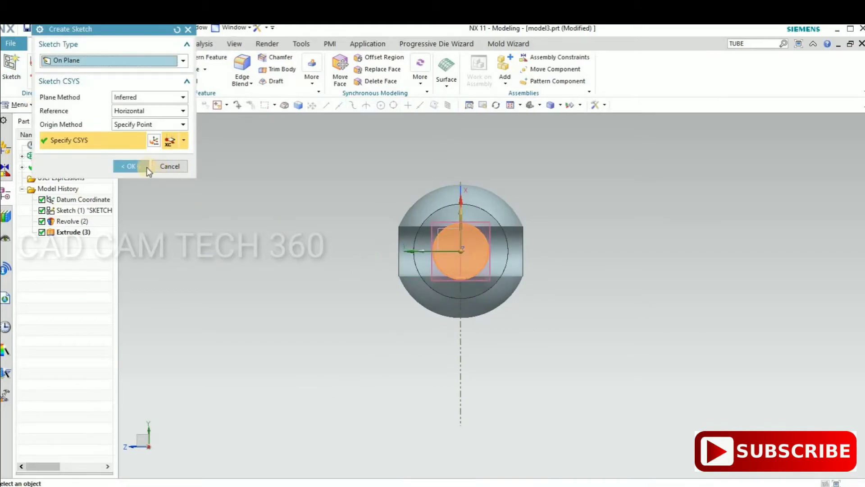
mouse_move(433, 240)
middle_mouse_down()
mouse_move(373, 248)
mouse_move(377, 240)
mouse_move(369, 239)
middle_mouse_up()
key("shift+F8")
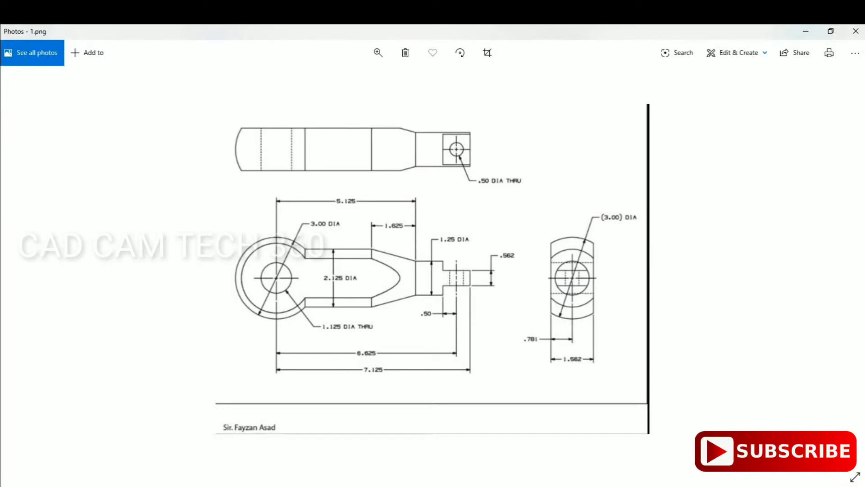
key("alt+Tab")
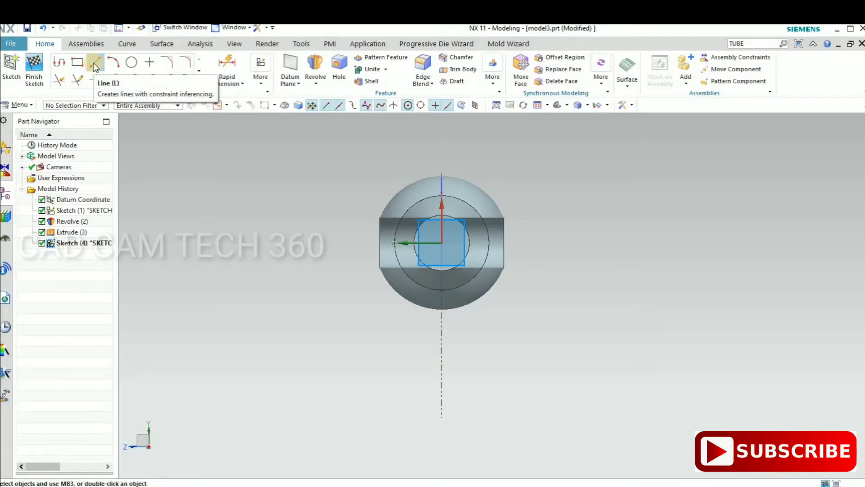
Step: Offset the vertical reference line by 0.781 in (1.562/2) to both sides
left_click(199, 71)
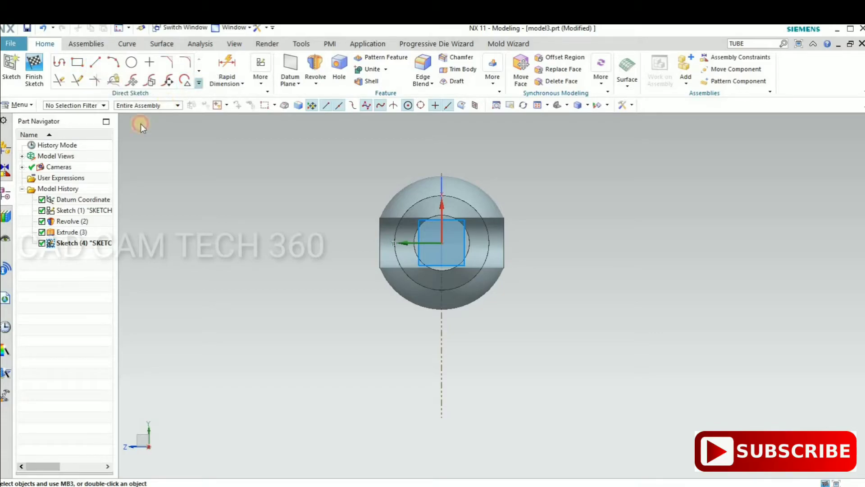
left_click(131, 150)
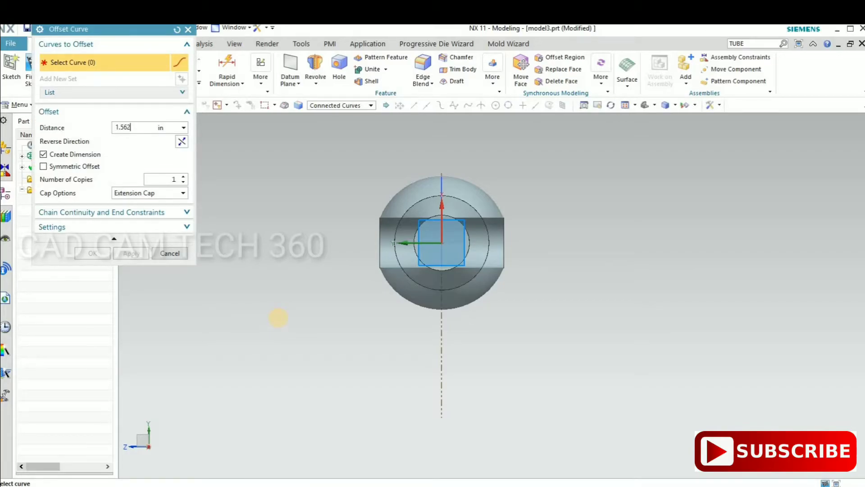
left_click(441, 336)
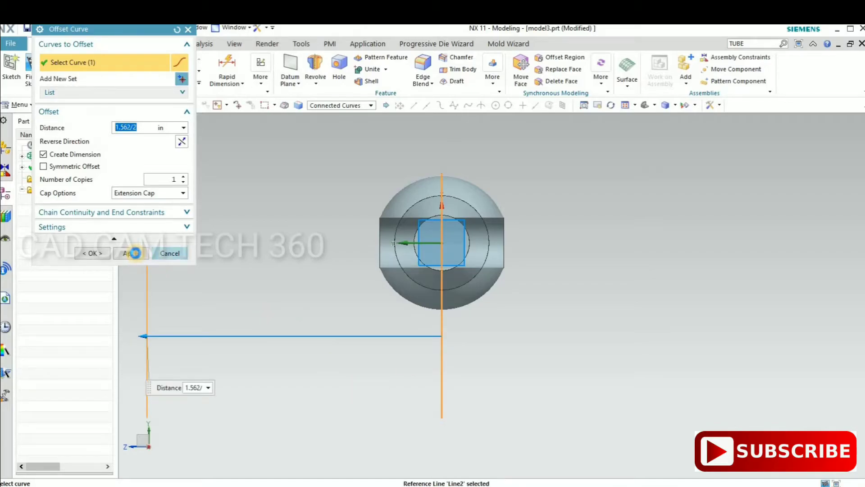
middle_click(407, 347)
left_click(441, 334)
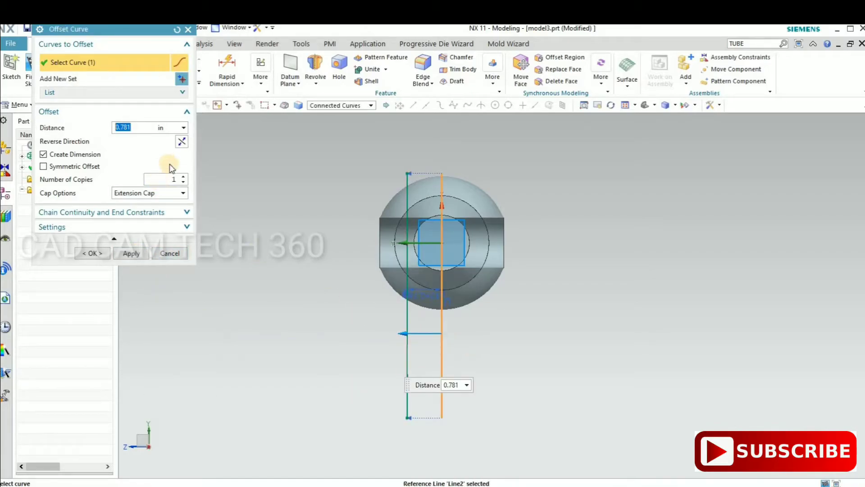
left_click(181, 141)
left_click(93, 253)
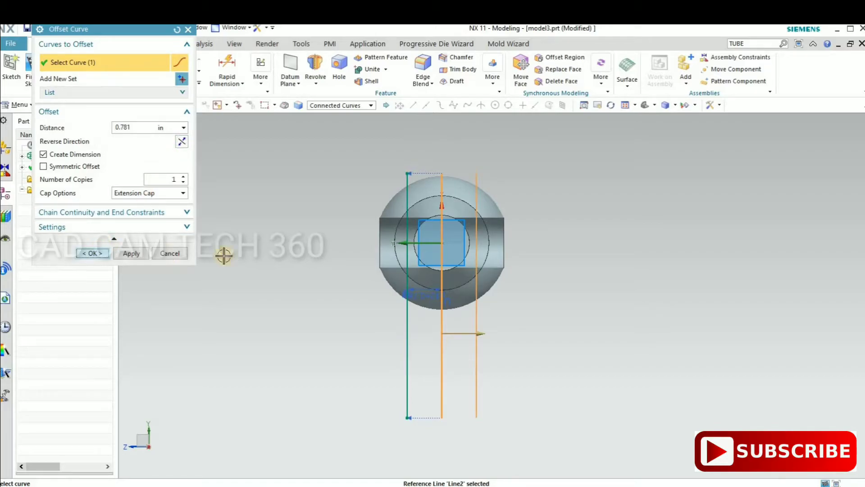
Step: Close each offset line into a triangle with two outward slanted lines from its ends, and finish the sketch
left_click(95, 62)
left_click(407, 174)
left_click(323, 232)
left_click(407, 417)
left_click(323, 232)
left_click(476, 173)
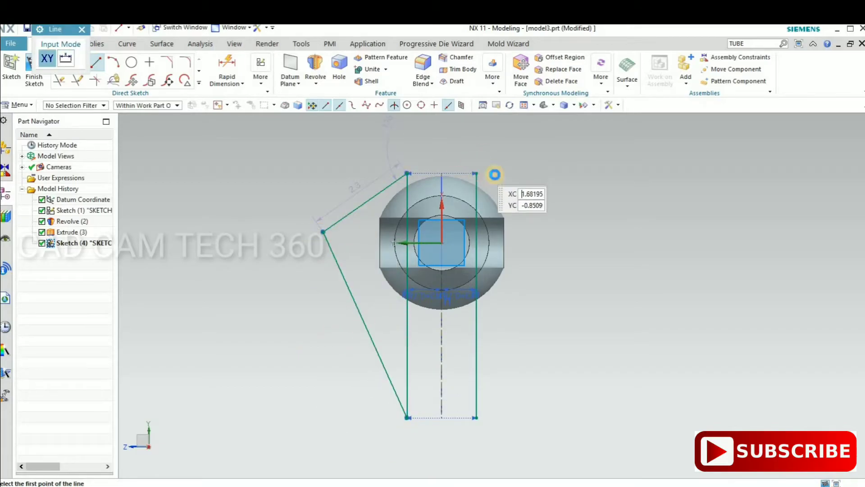
left_click(596, 250)
left_click(476, 417)
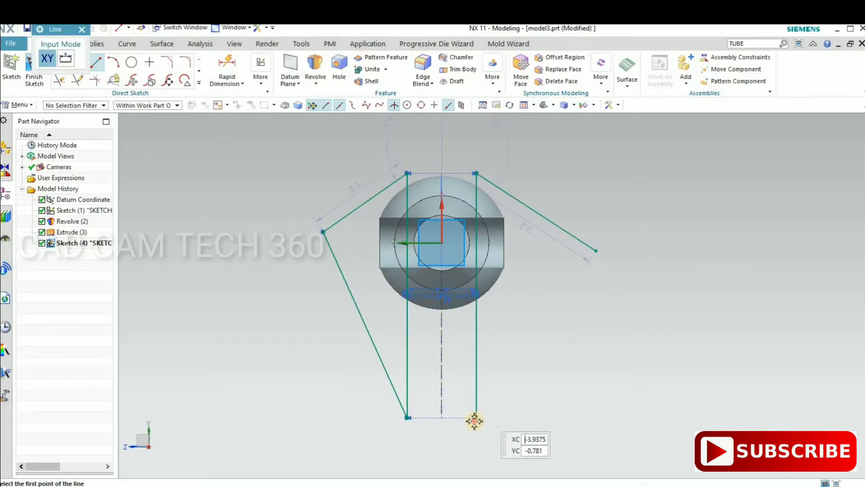
left_click(597, 251)
key("Escape")
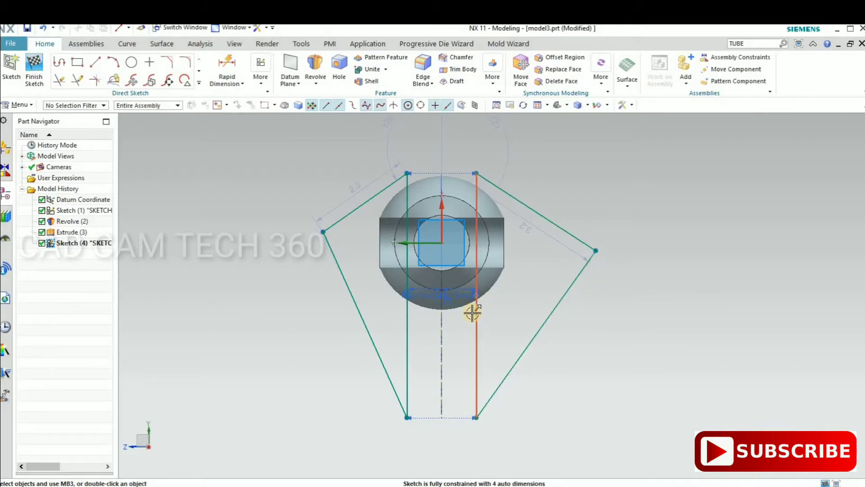
key("ctrl+q")
Step: Start an Extrude with both closed triangular profiles as its section
middle_click_drag(301, 274, 315, 269)
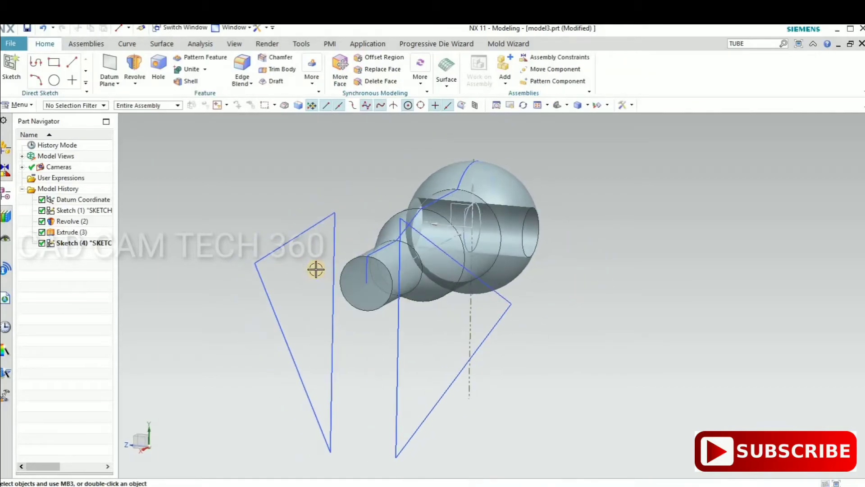
key("x")
left_click(162, 232)
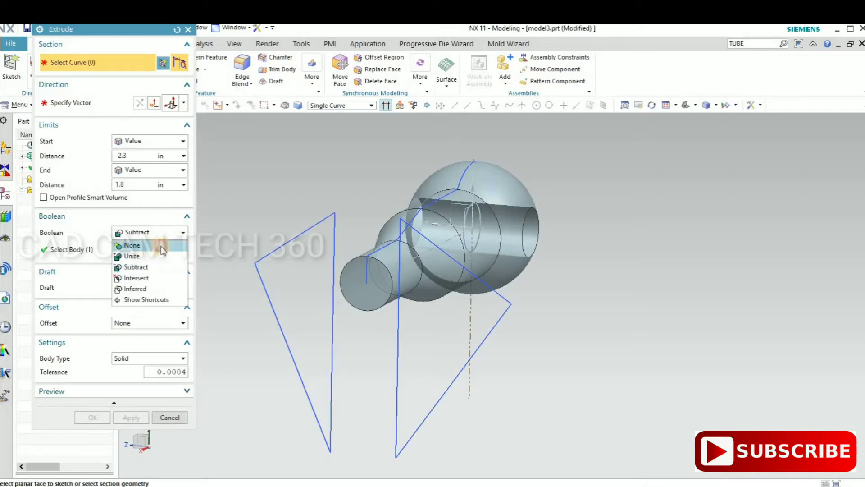
left_click(157, 244)
left_click(304, 233)
left_click(333, 287)
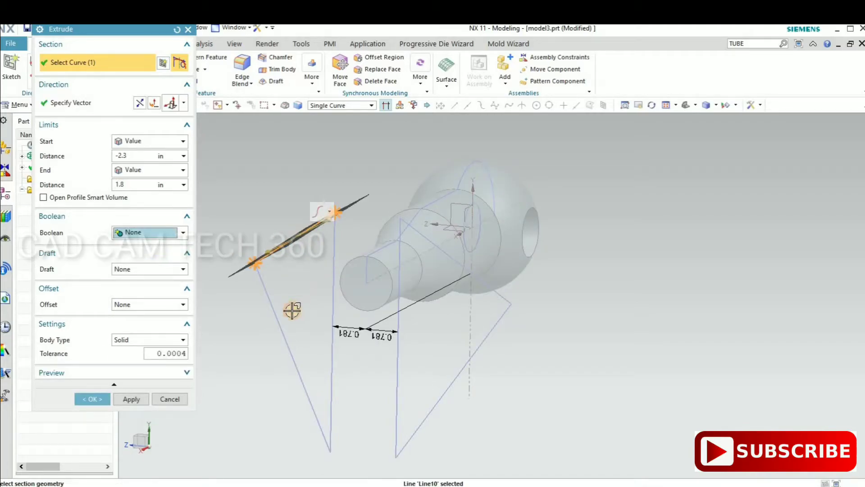
left_click(278, 322)
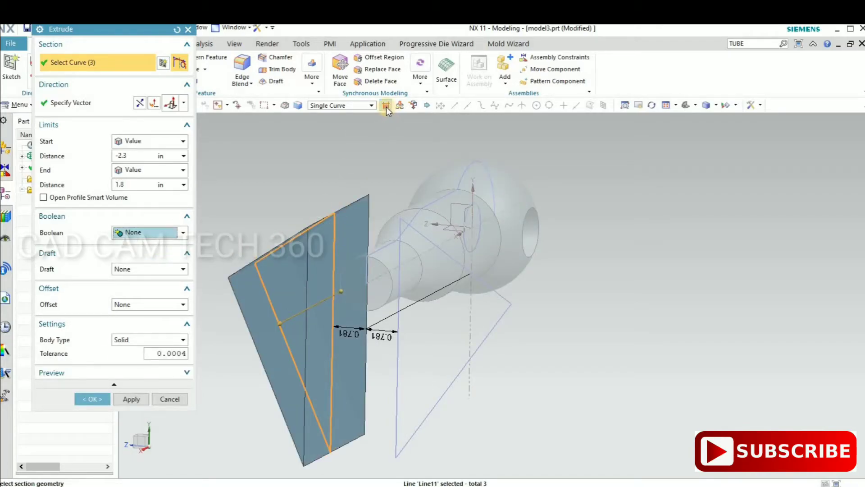
left_click(327, 106)
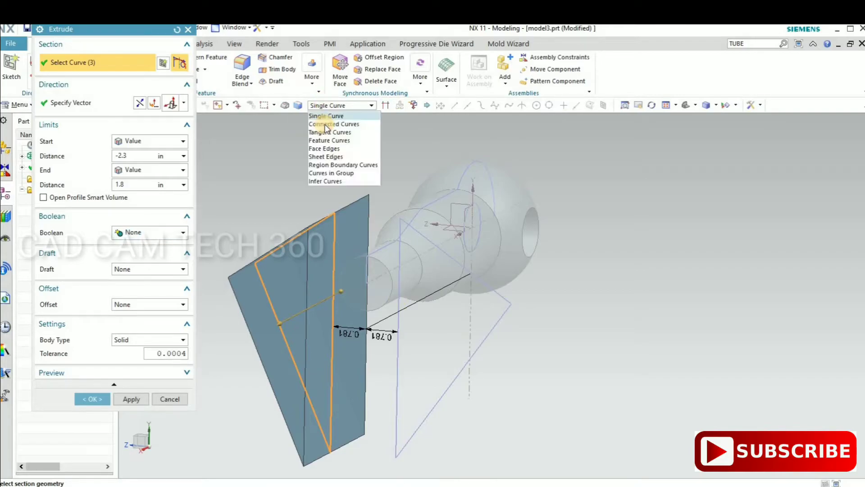
key("Return")
left_click(496, 294)
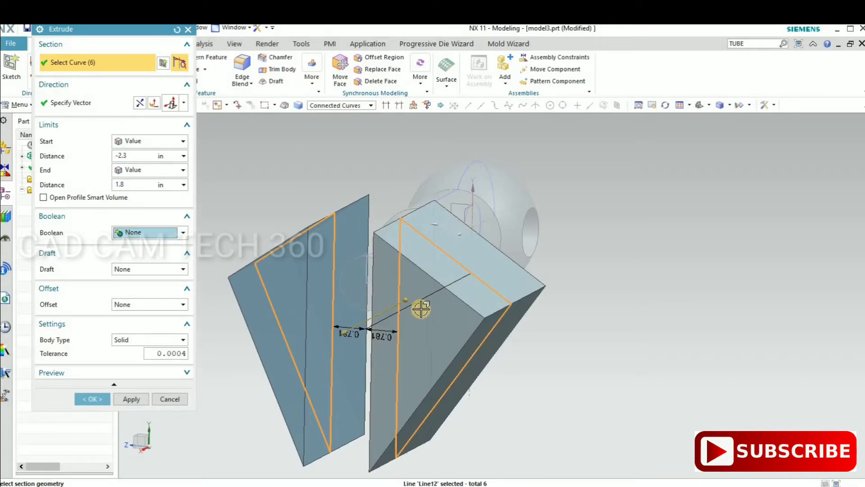
Step: Extend the extrusion's start distance to -16.8 in and subtract the two prisms from the revolved body
left_click_drag(586, 168, 594, 155)
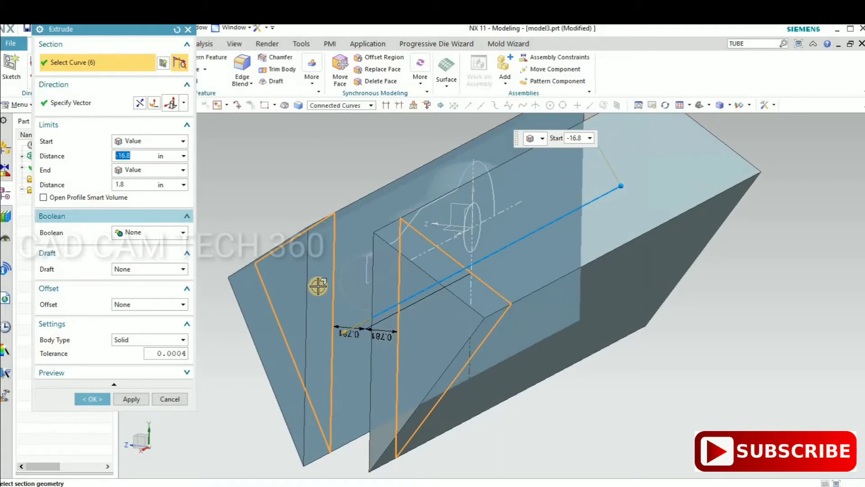
scroll(318, 284, "down", 4)
left_click(145, 233)
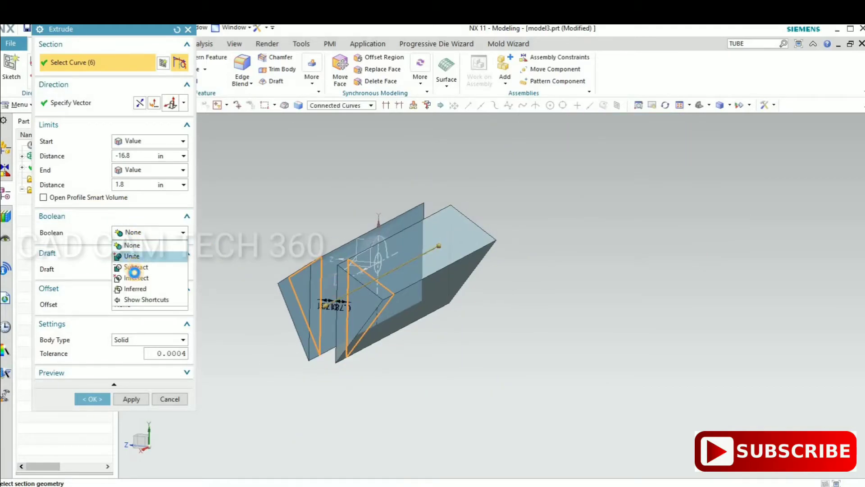
left_click(135, 269)
left_click(87, 417)
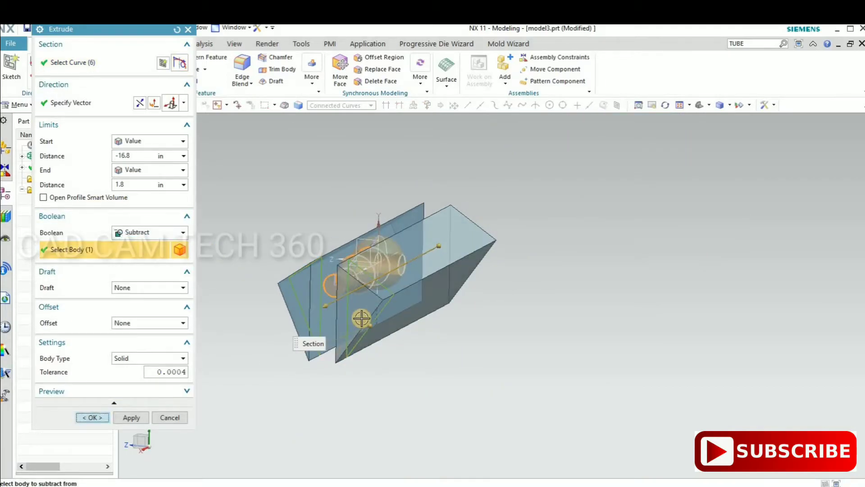
Step: Hide the sketch containing the two triangular profiles
left_click(349, 323)
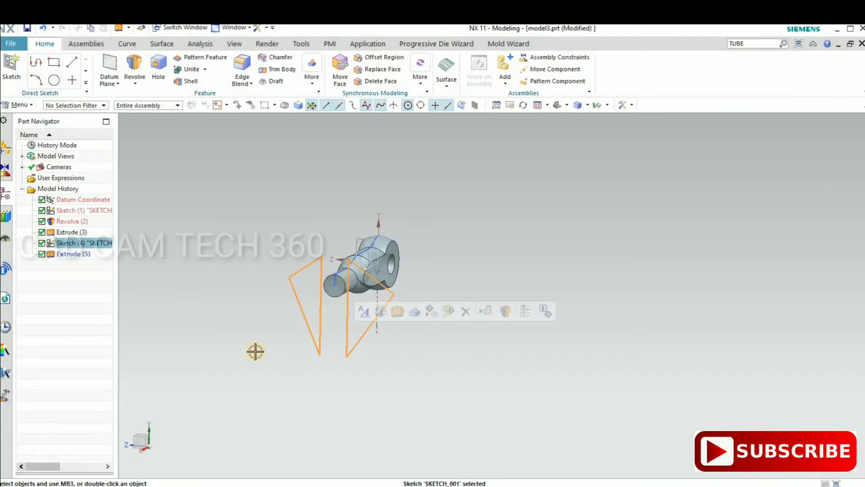
key("ctrl+b")
mouse_move(361, 330)
middle_mouse_down()
mouse_move(357, 360)
mouse_move(303, 292)
mouse_move(336, 260)
mouse_move(446, 323)
mouse_move(415, 289)
middle_mouse_up()
key("F8")
Step: Examine the rod's thin end in the reference drawing in Photos and compare it with the model's end view
key("alt+Tab")
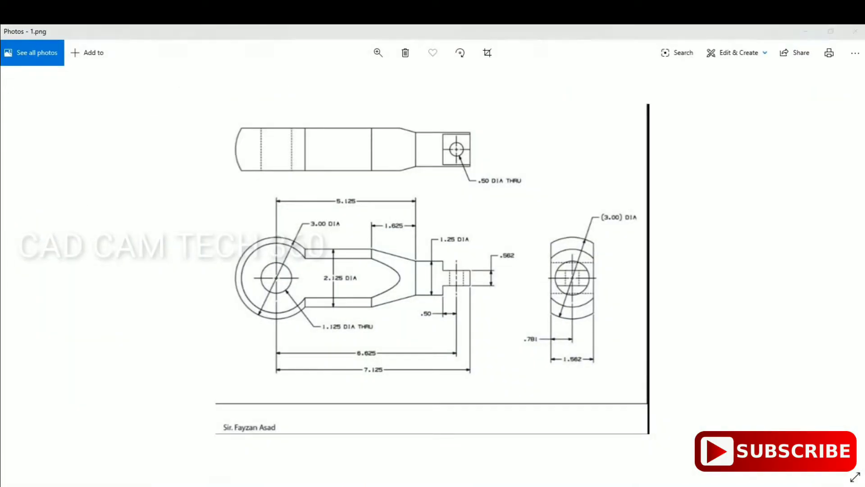
key("alt+Tab")
middle_click_drag(400, 390, 383, 391)
key("F8")
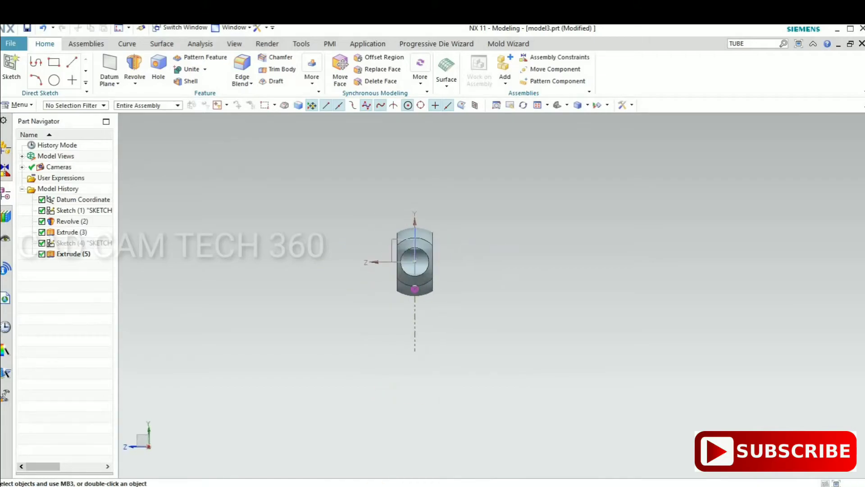
key("alt+Tab")
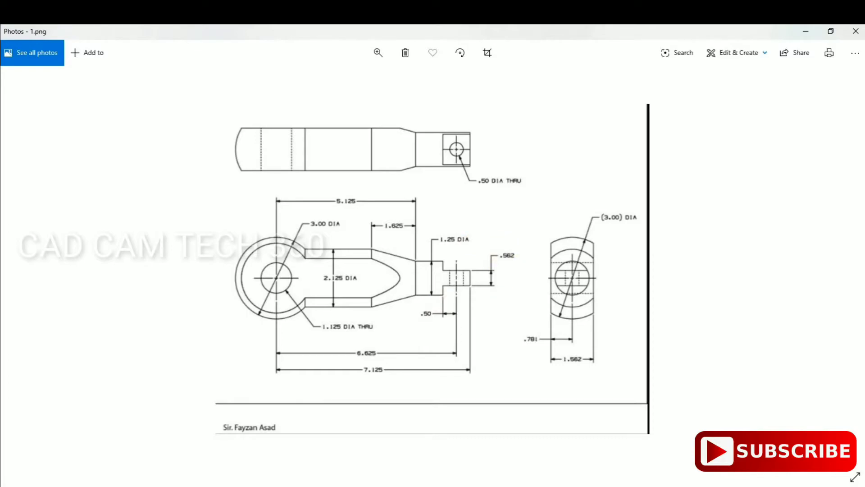
mouse_move(358, 486)
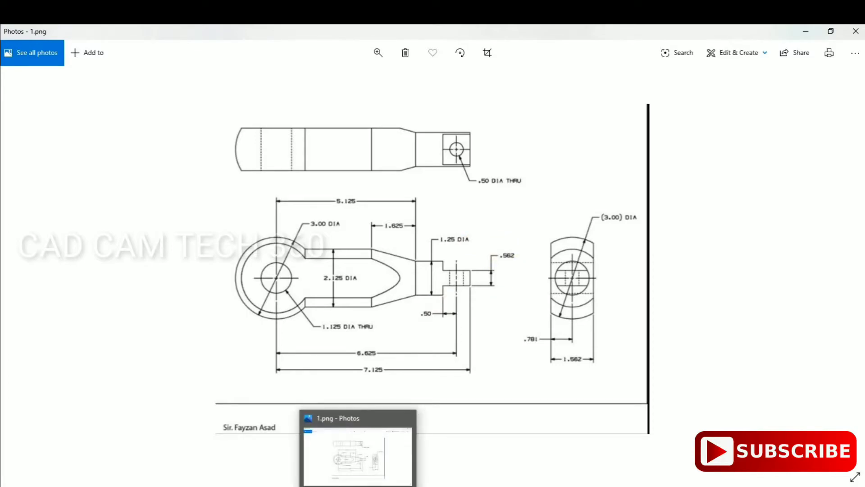
mouse_move(278, 486)
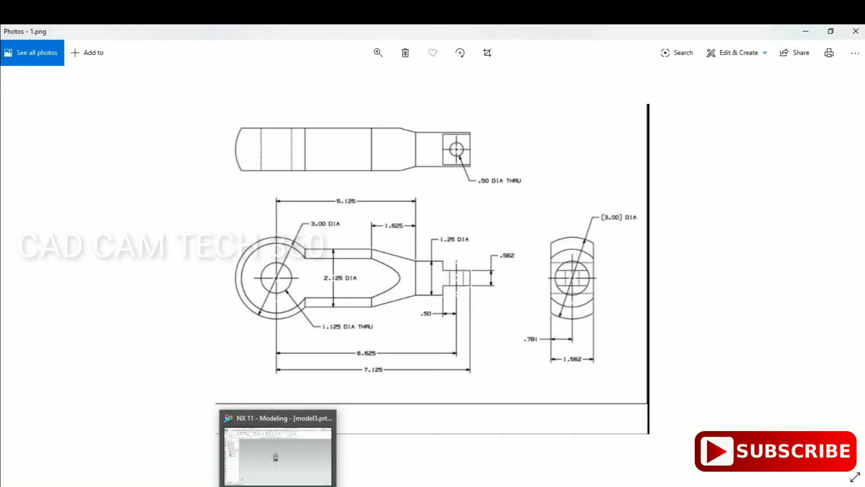
left_click(277, 455)
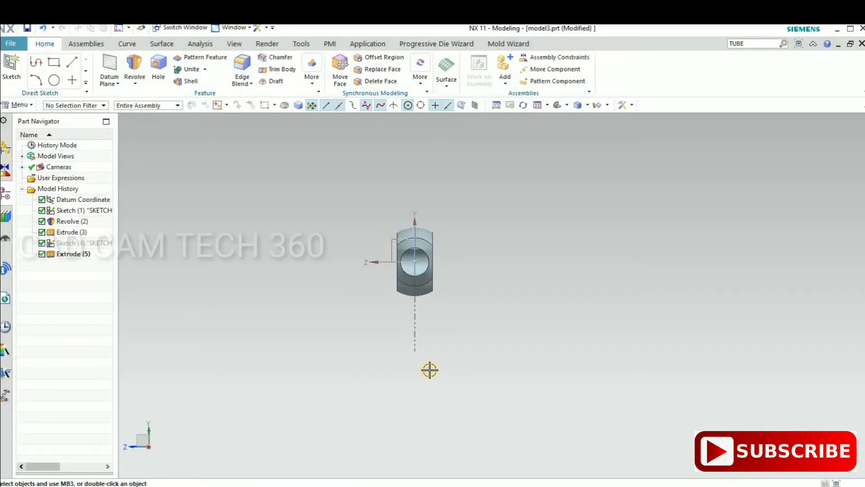
Step: Create another sketch on the flat circular face at the rod's thin end
middle_click_drag(409, 366, 420, 367)
key("F8")
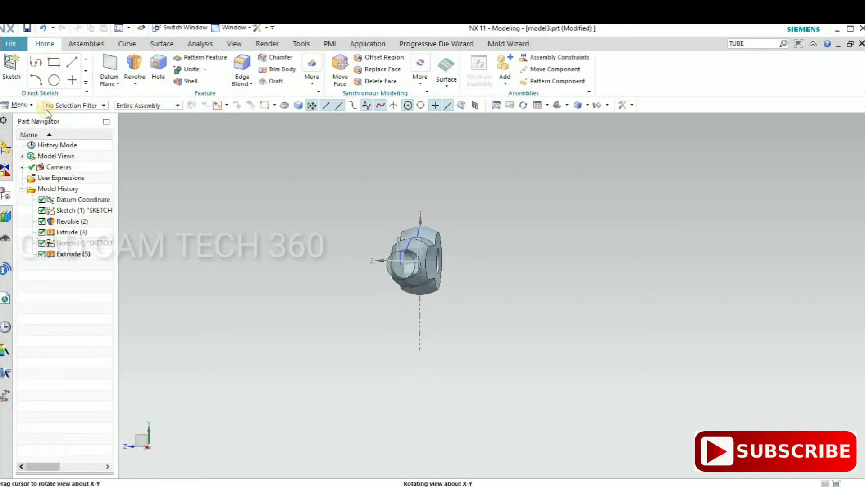
left_click(15, 74)
scroll(386, 263, "up", 5)
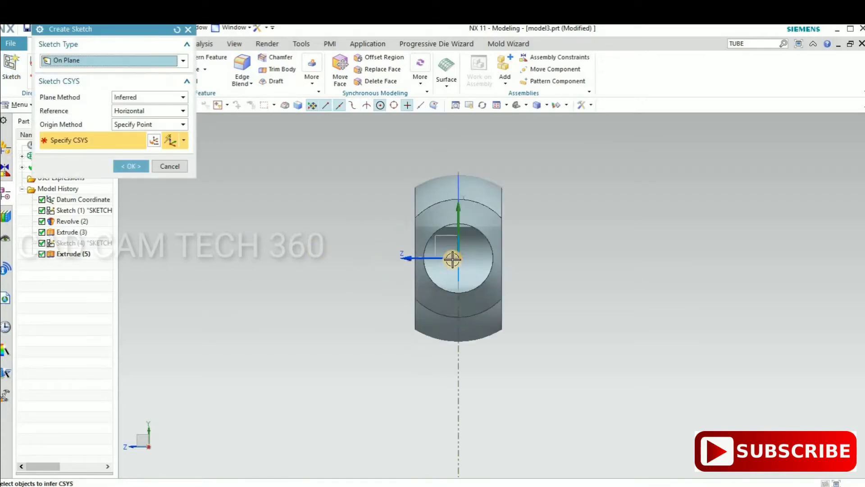
left_click(468, 270)
left_click(131, 166)
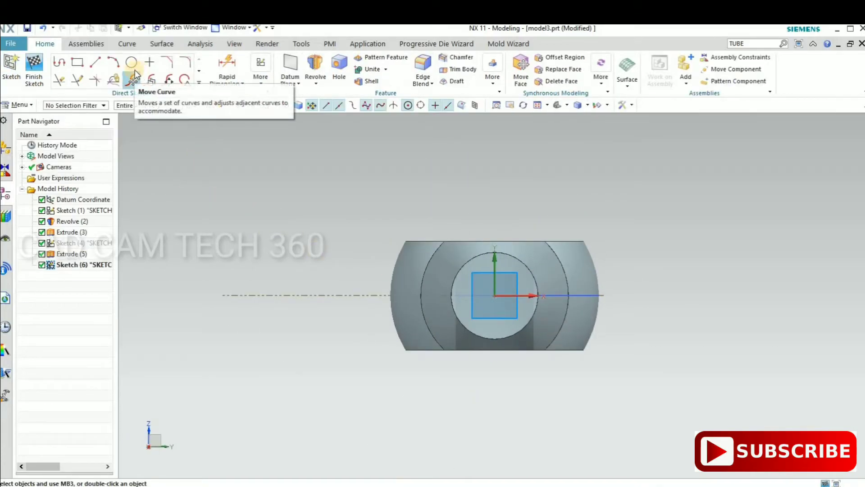
Step: Draw a vertical line across the thin end's circular face, about 0.25 in to the left of the sketch's vertical axis
left_click(97, 62)
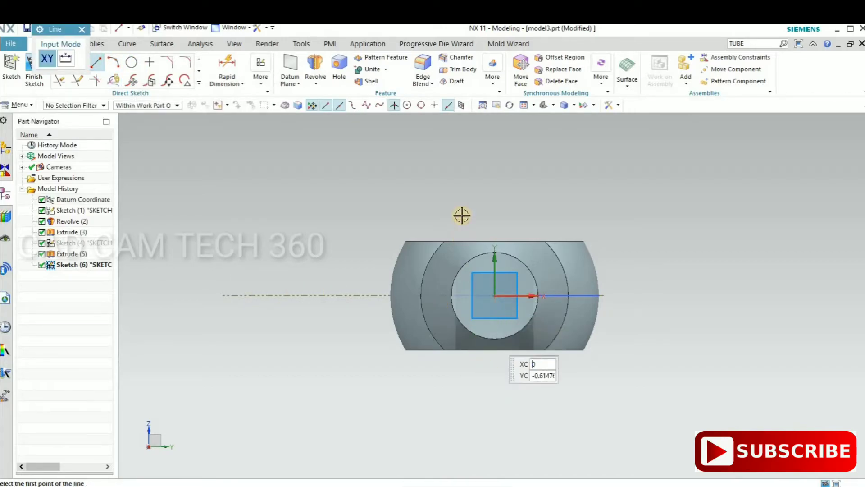
left_click(477, 195)
left_click(482, 386)
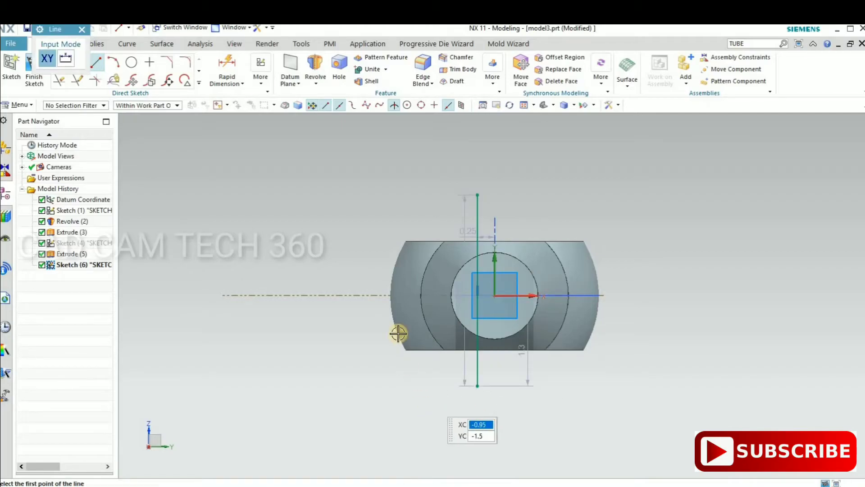
key("Escape")
Step: Make the new vertical line collinear with the sketch's vertical axis
left_click(473, 217)
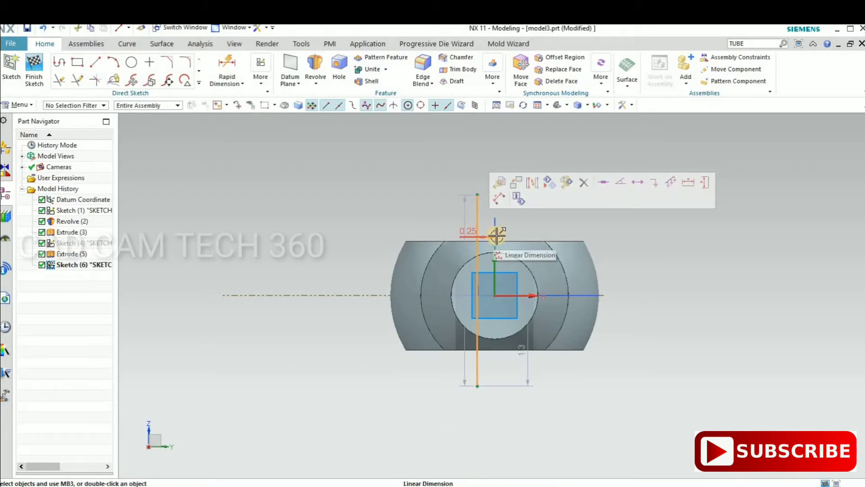
left_click(495, 263)
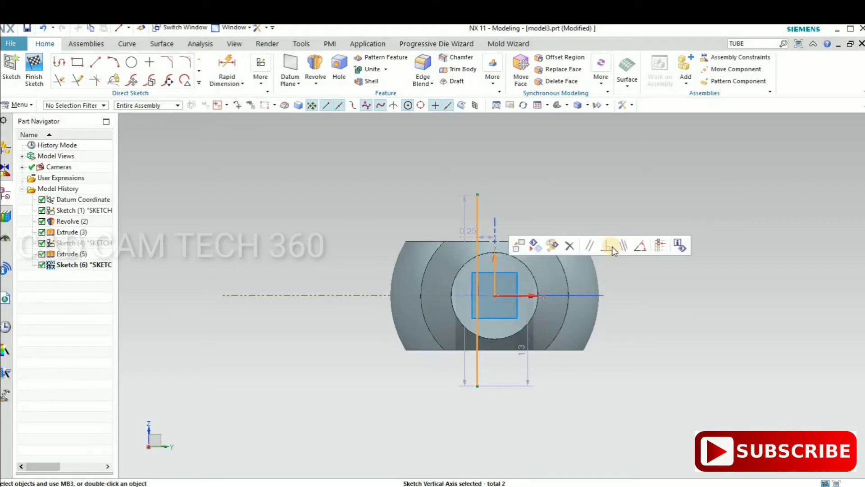
left_click(626, 245)
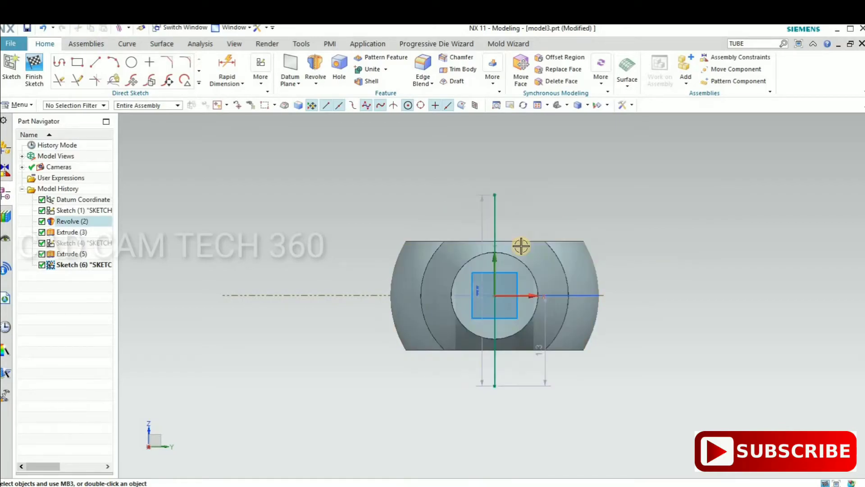
Step: Offset the central vertical line by .562/2 in to both sides with Offset Curve
left_click(199, 83)
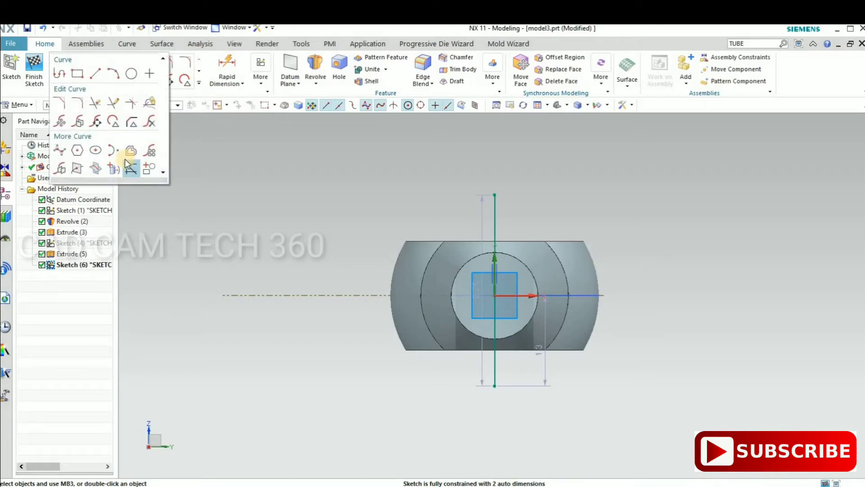
left_click(131, 150)
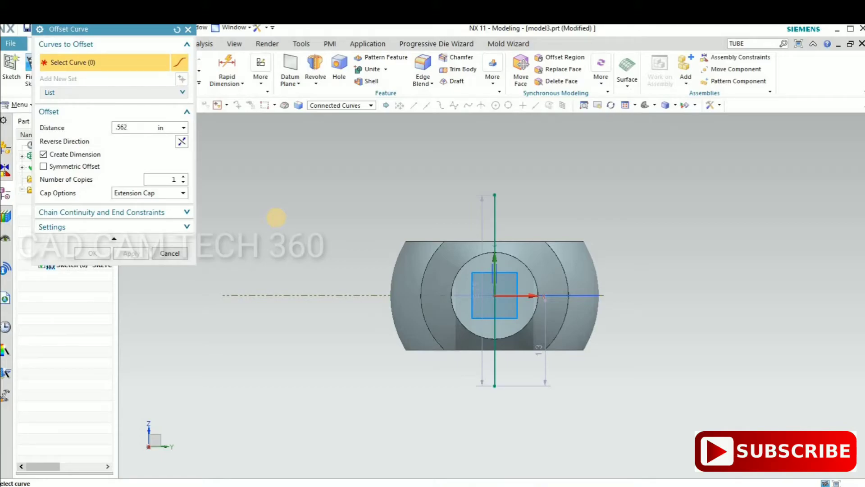
left_click(494, 222)
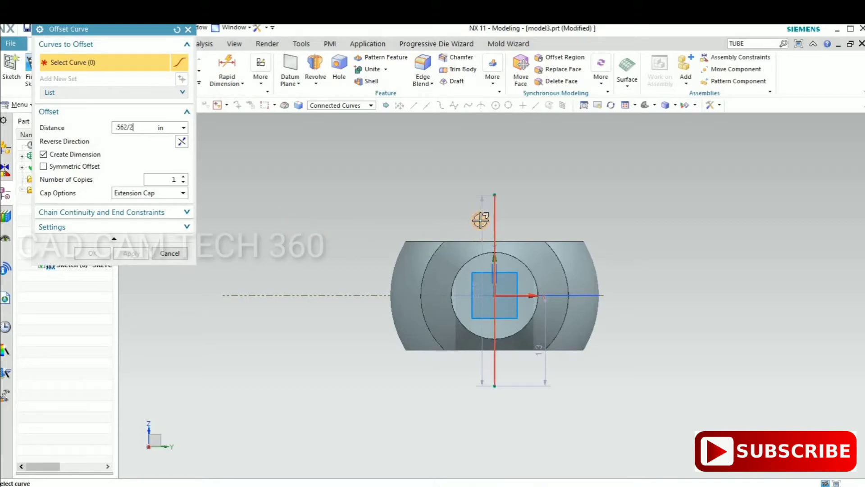
left_click(131, 253)
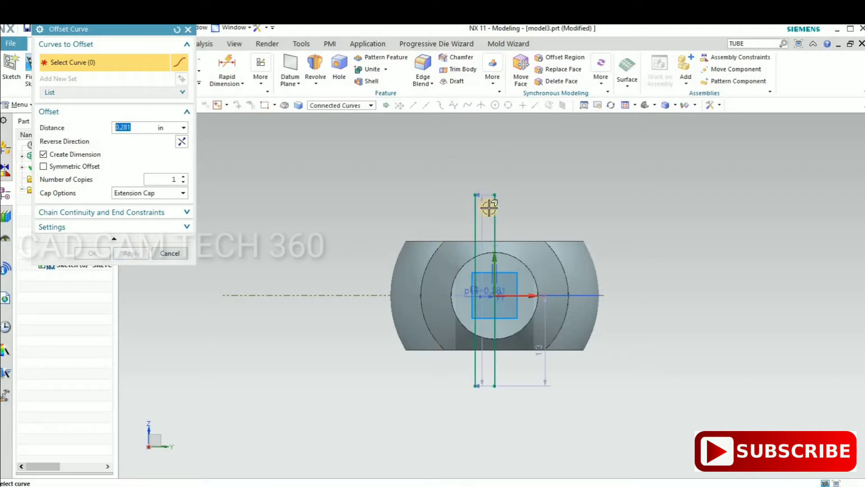
left_click(493, 207)
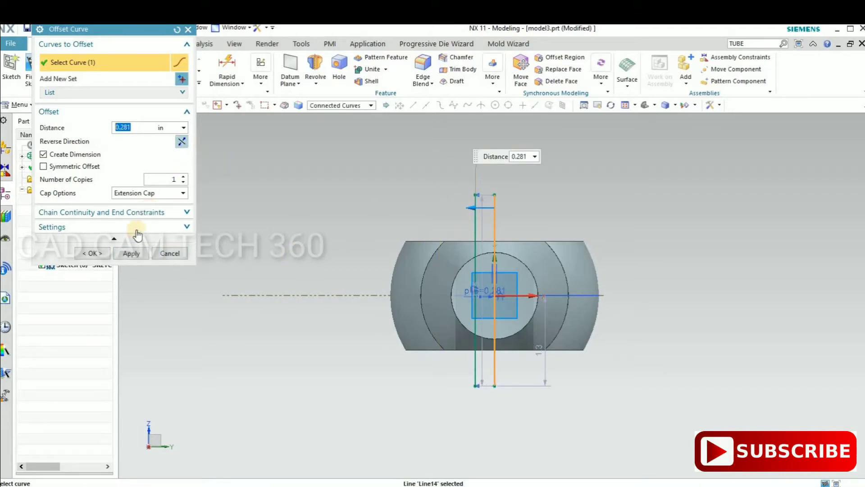
left_click(93, 253)
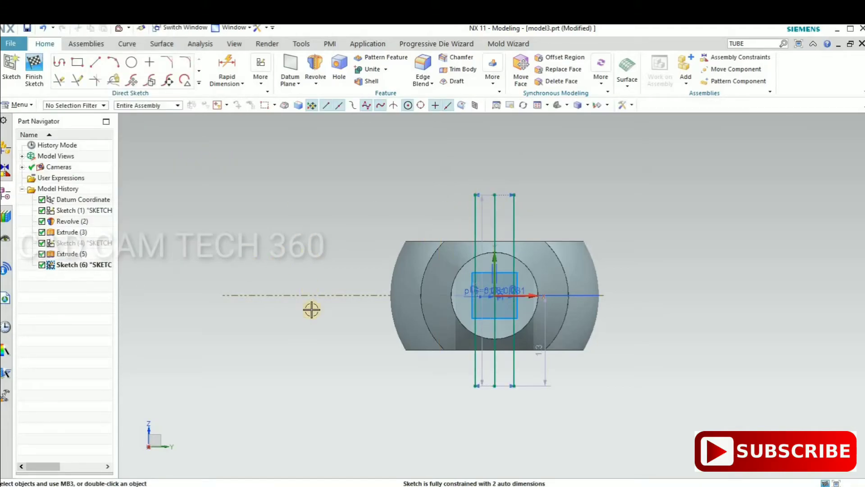
Step: Draw two lines from the ends of the left offset line to a point outside the body, closing a triangle
mouse_move(346, 331)
middle_mouse_down()
mouse_move(363, 325)
mouse_move(340, 323)
mouse_move(349, 313)
middle_mouse_up()
key("F8")
scroll(373, 272, "up", 3)
left_click(60, 79)
left_click(96, 62)
left_click(458, 141)
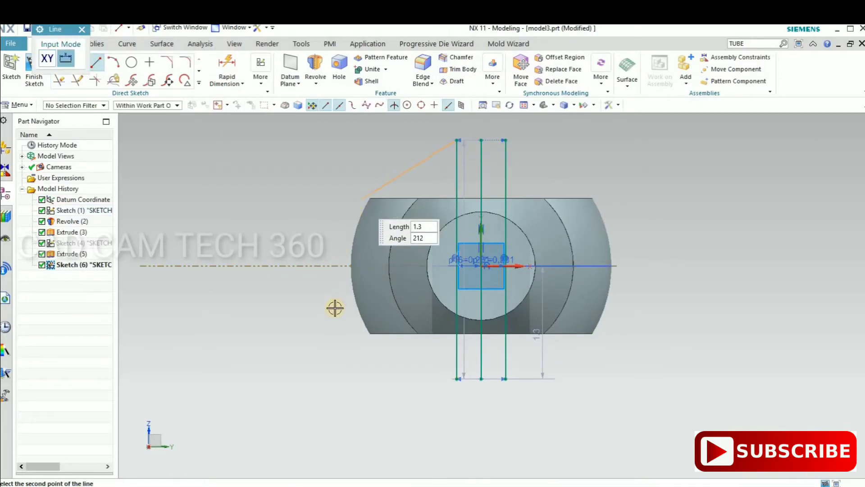
left_click(342, 330)
left_click(458, 377)
Step: Close a second triangle outward from the right offset line with two lines and finish the sketch
left_click(505, 141)
left_click(545, 333)
left_click(505, 379)
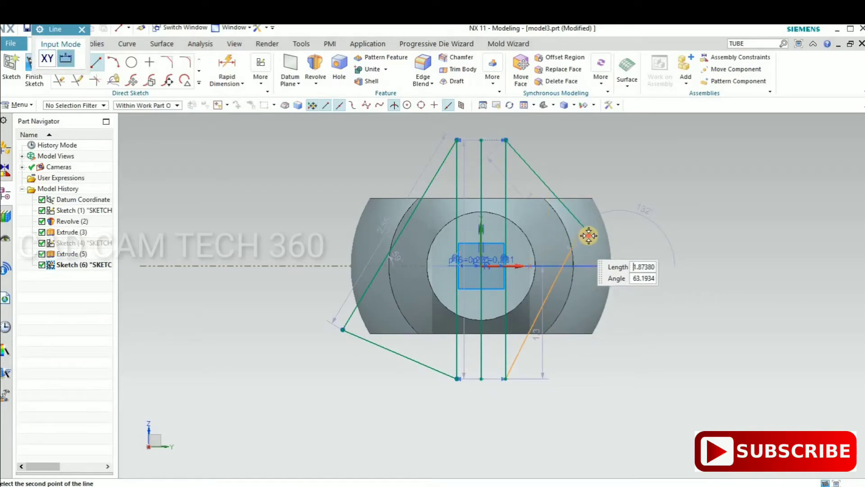
left_click(464, 299)
key("Escape")
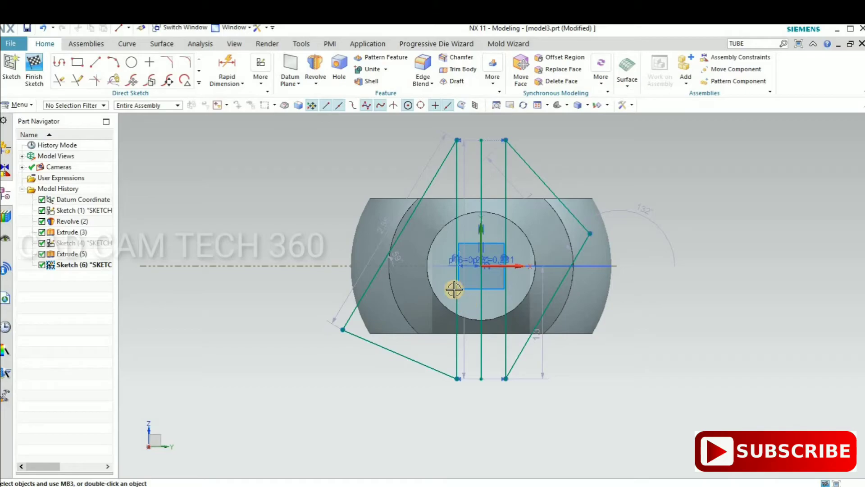
key("ctrl+q")
mouse_move(412, 300)
middle_mouse_down()
mouse_move(359, 320)
mouse_move(547, 244)
mouse_move(334, 339)
middle_mouse_up()
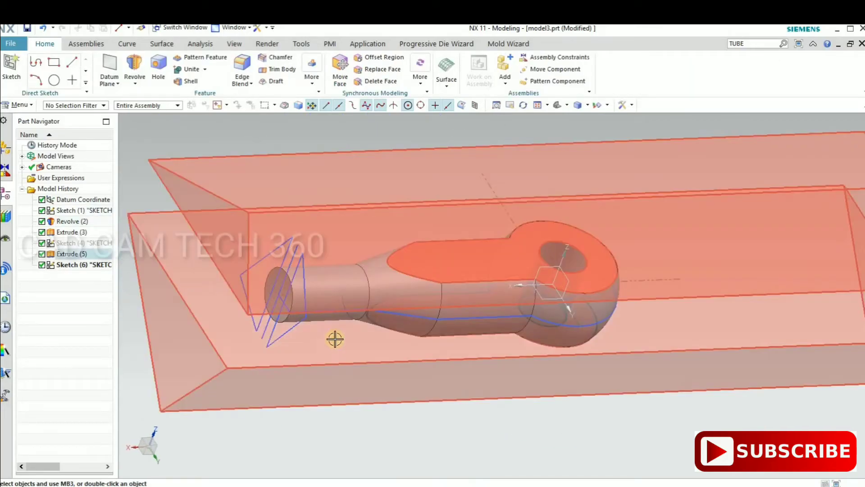
Step: Check the thin end in the Photos drawing, and start an Extrude of both triangular profiles in NX with Boolean set to None
key("alt+Tab")
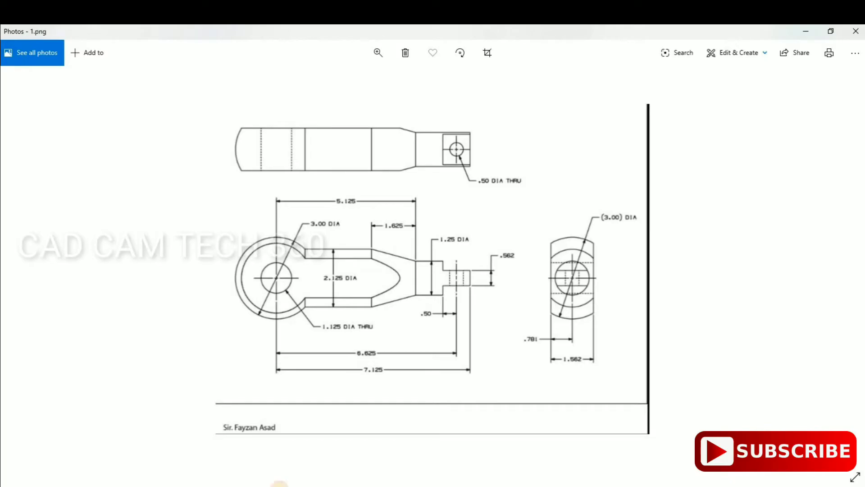
left_click(279, 485)
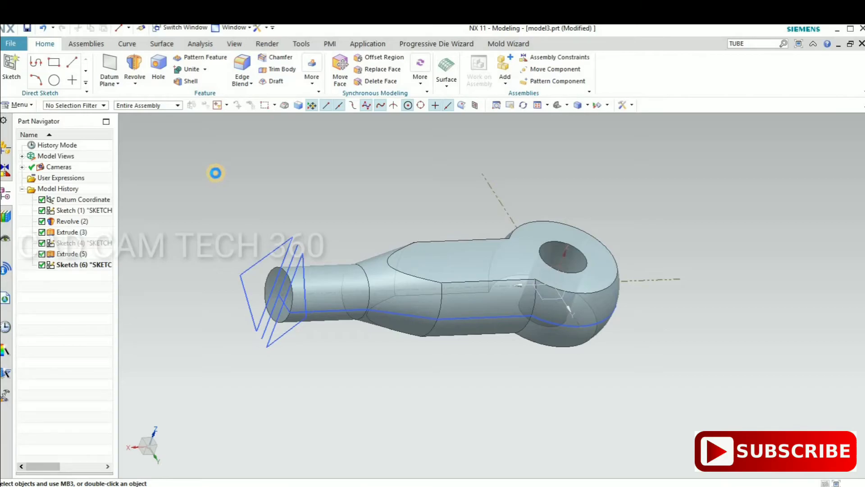
key("x")
left_click(149, 232)
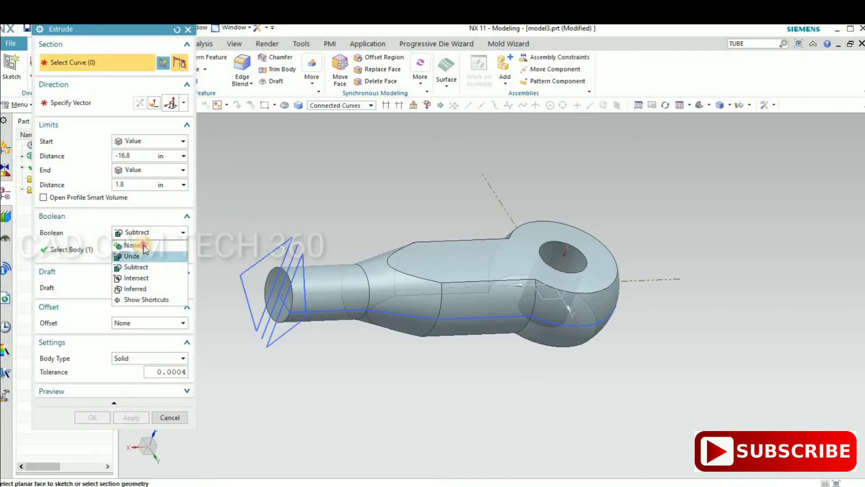
left_click(133, 244)
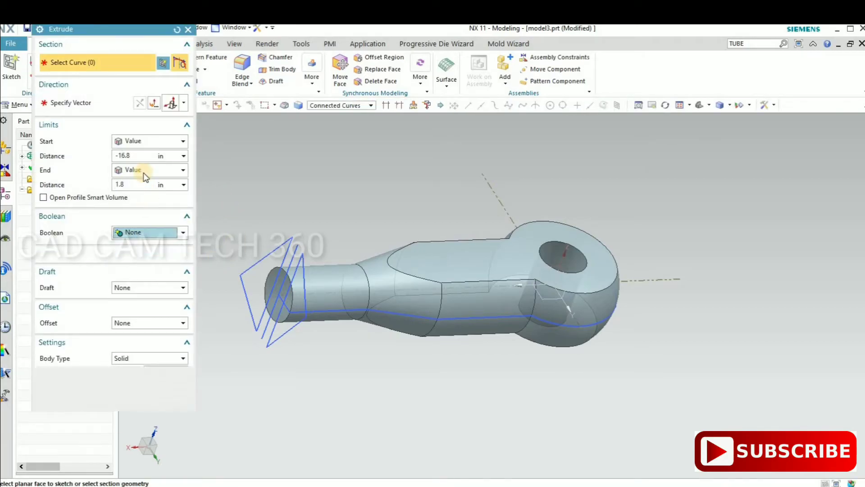
left_click(255, 267)
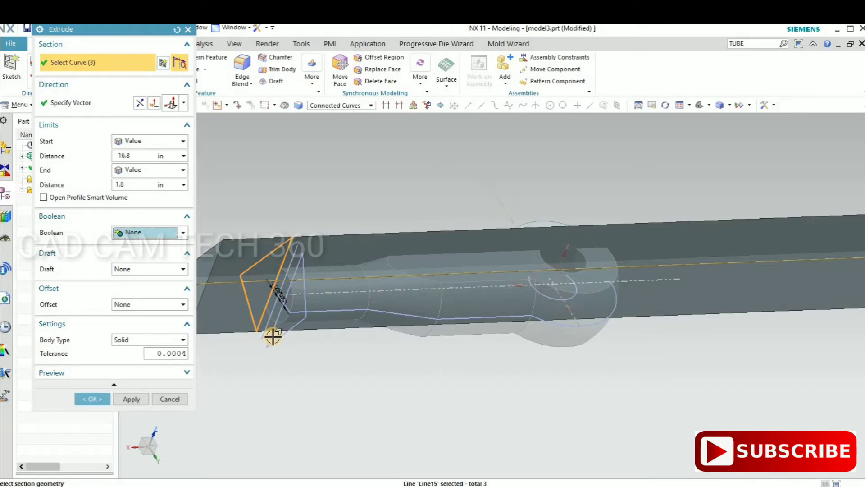
left_click(322, 341)
Step: Set the extrusion's start distance to 0 and its end distance to 7.125-6.625+.5 in, using the dimensions in the reference drawing
left_click(118, 156)
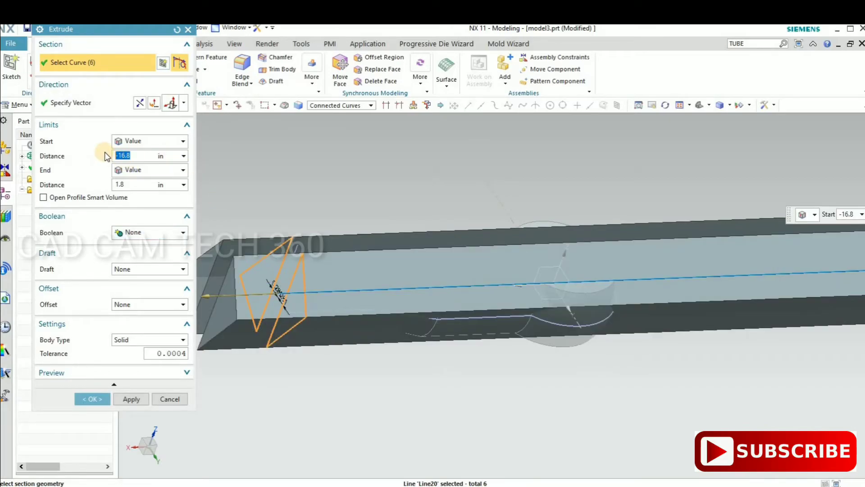
type("0")
left_click(130, 184)
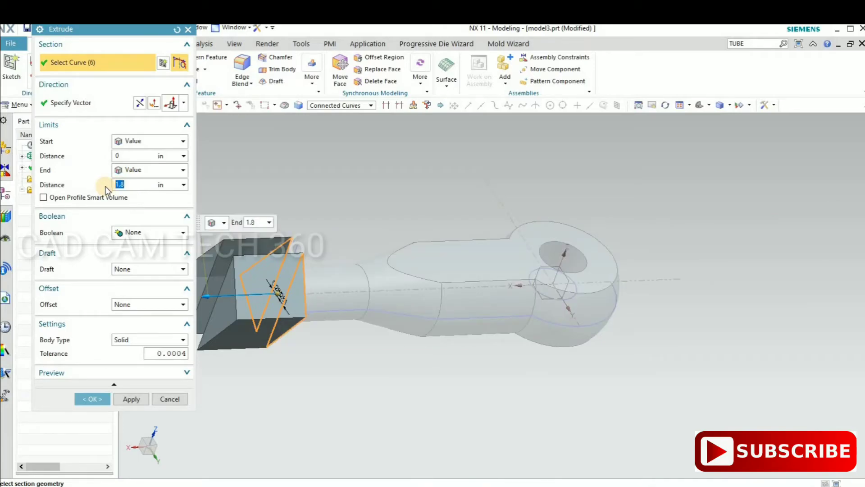
type("7.")
key("alt+Tab")
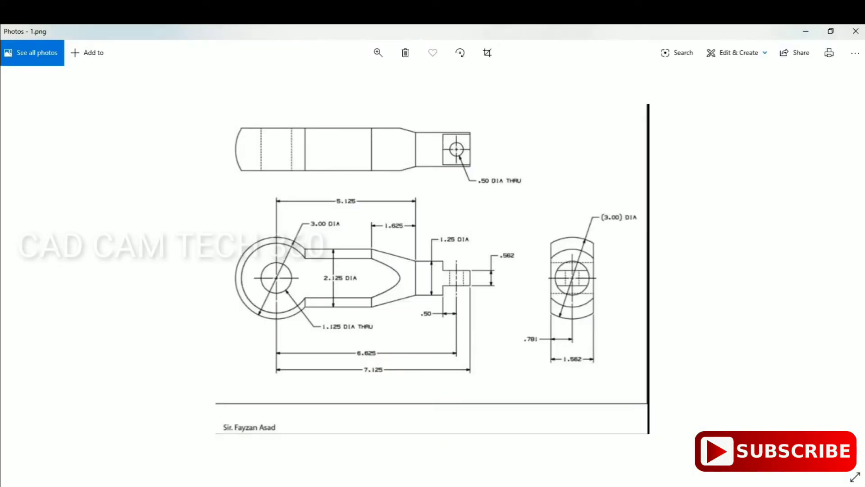
key("alt+Tab")
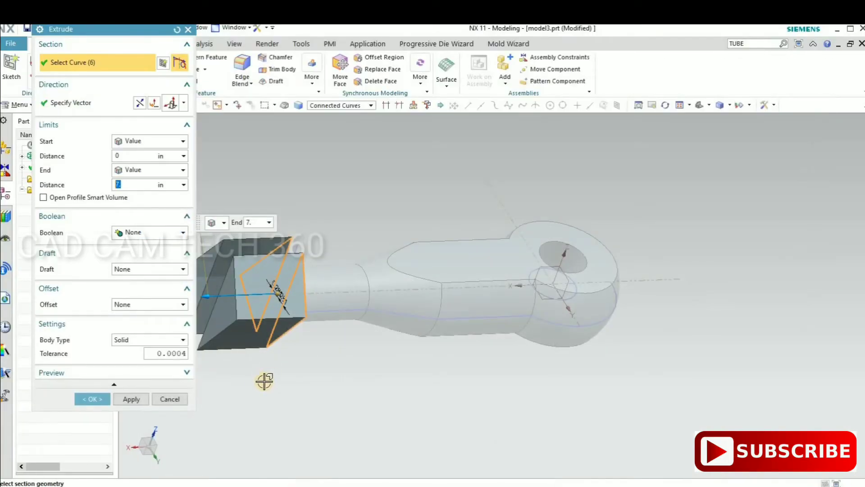
type("7.125")
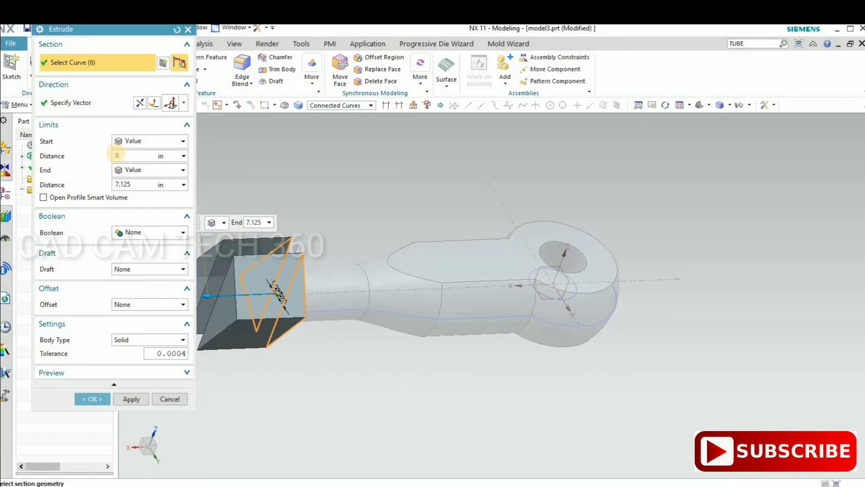
type("-")
key("alt+Tab")
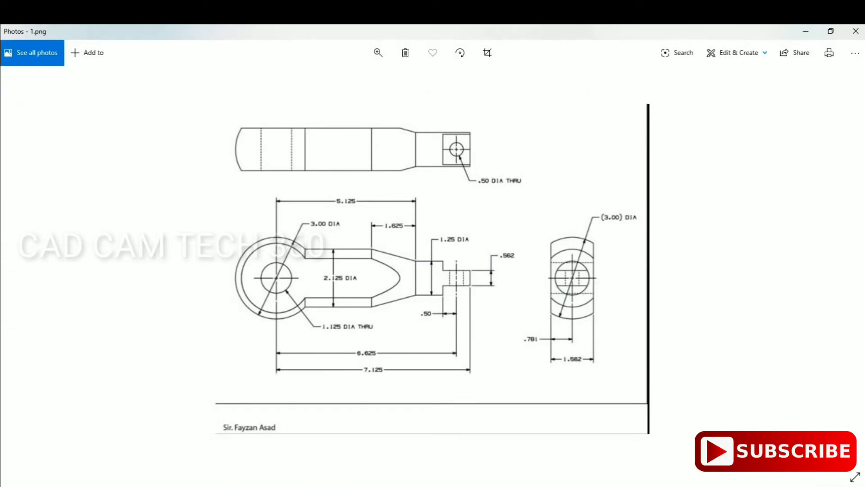
key("alt+Tab")
left_click(141, 184)
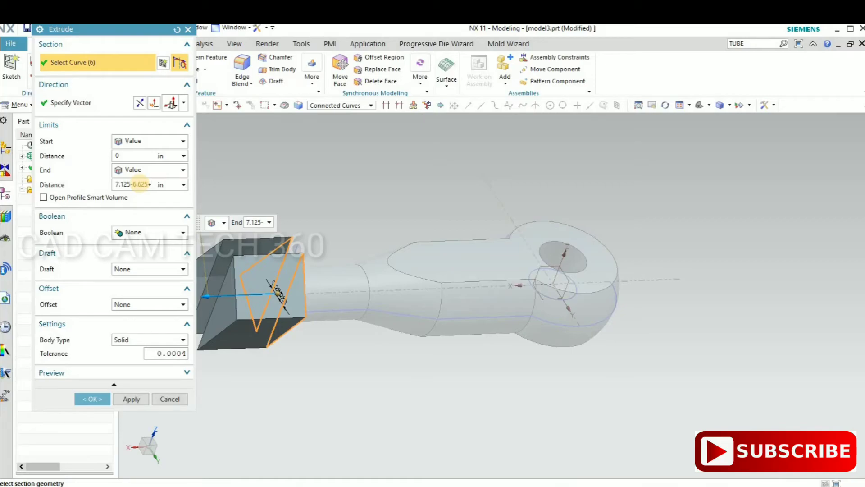
type(".5")
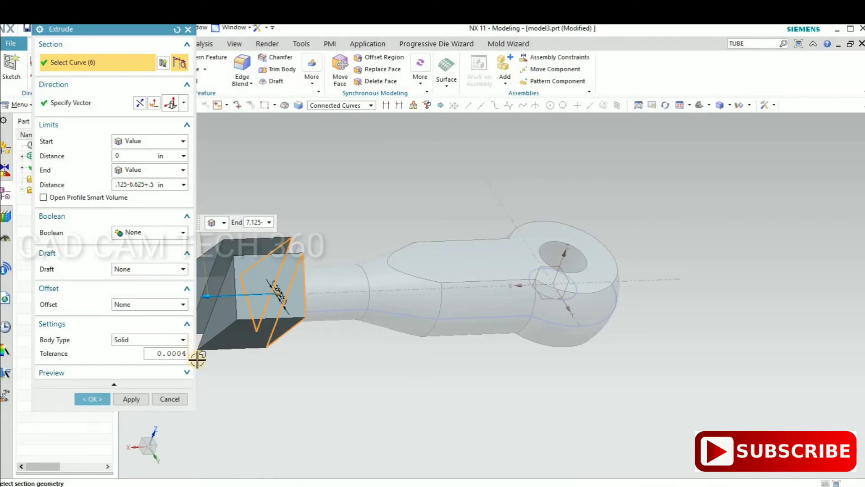